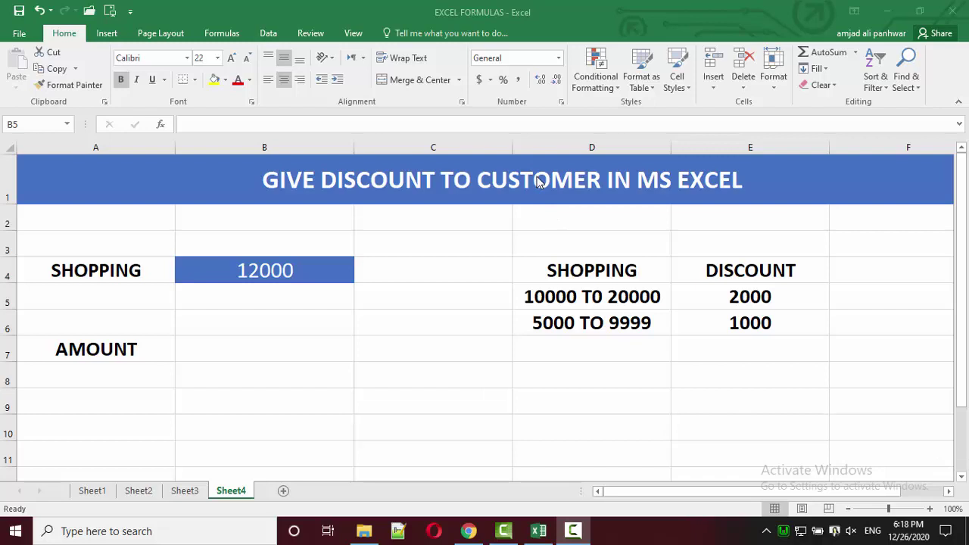
Review the discount tiers: 10000 TO 20000 gets 2000 off, 5000 TO 9999 gets 1000
left_click(551, 293)
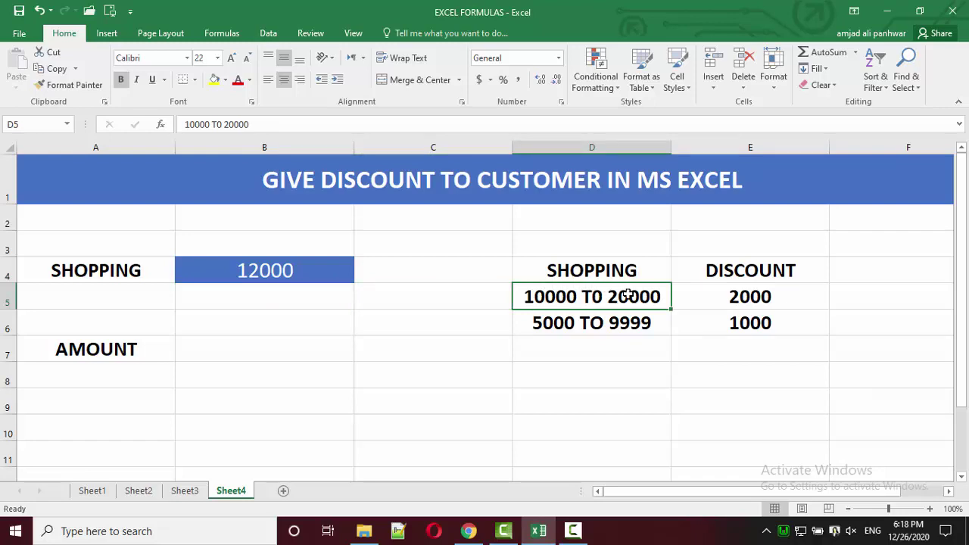
left_click(732, 297)
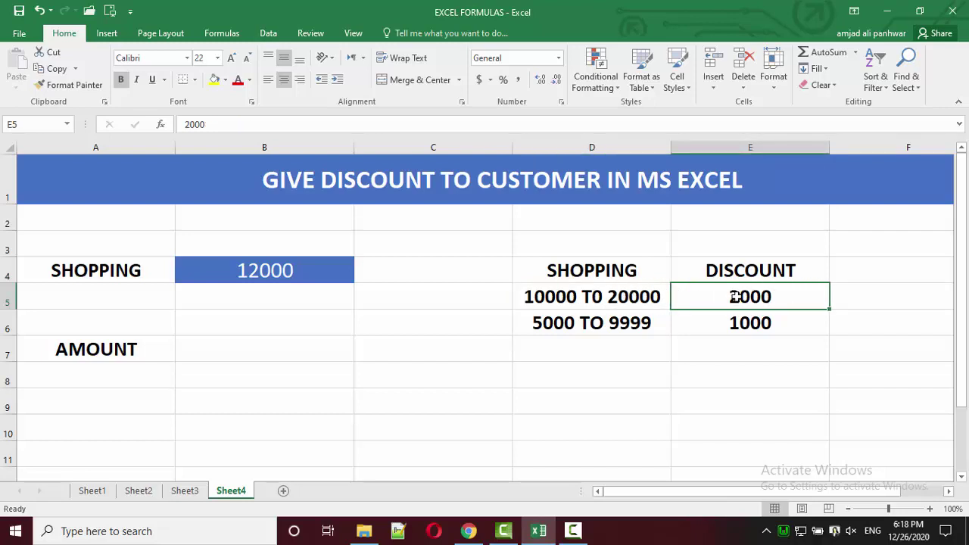
left_click(582, 331)
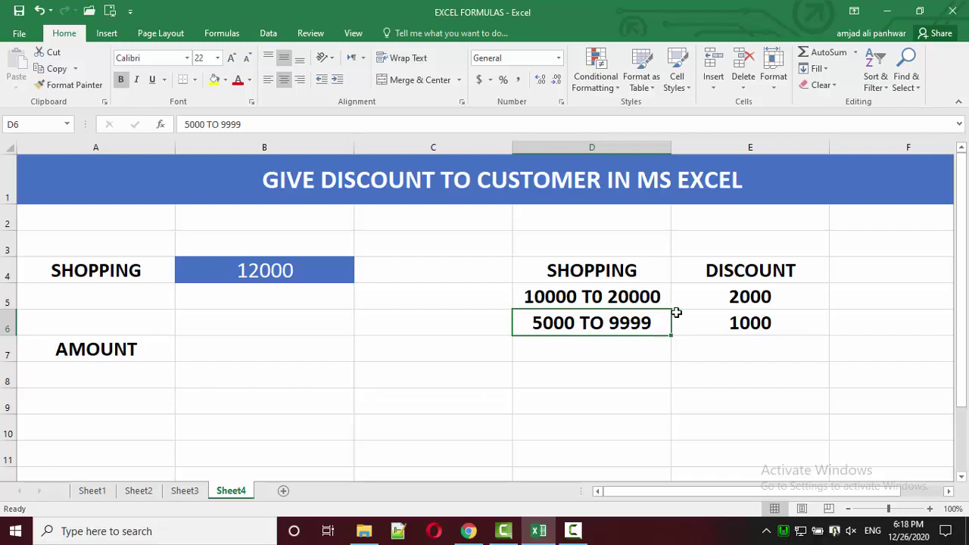
left_click(724, 322)
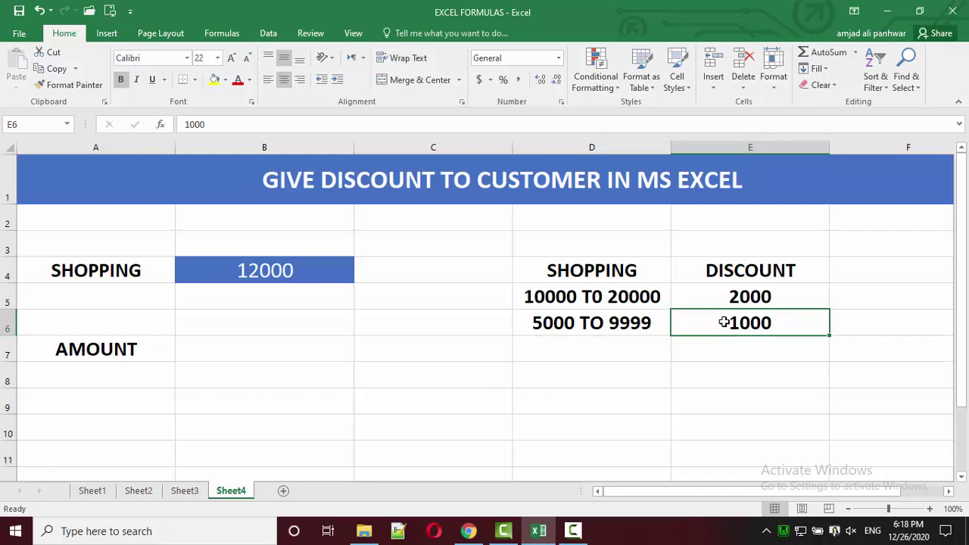
Start B7's formula as =IF(B4>=10000,B4-2000, for the top discount tier
left_click(234, 353)
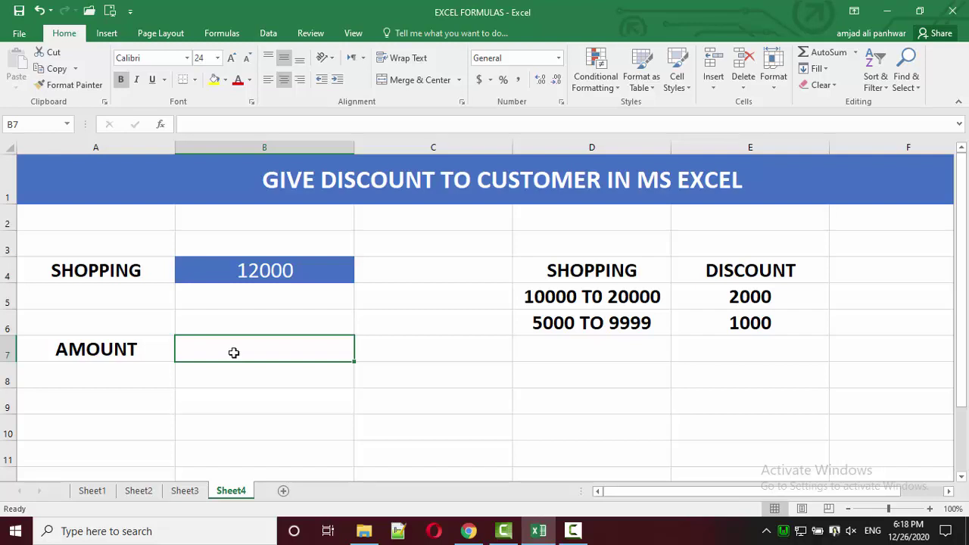
type("=")
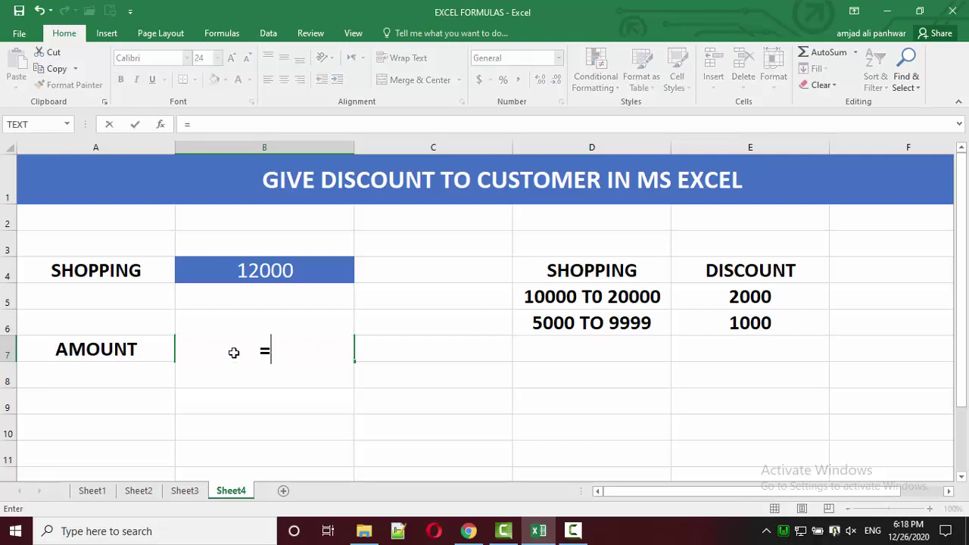
type("IF")
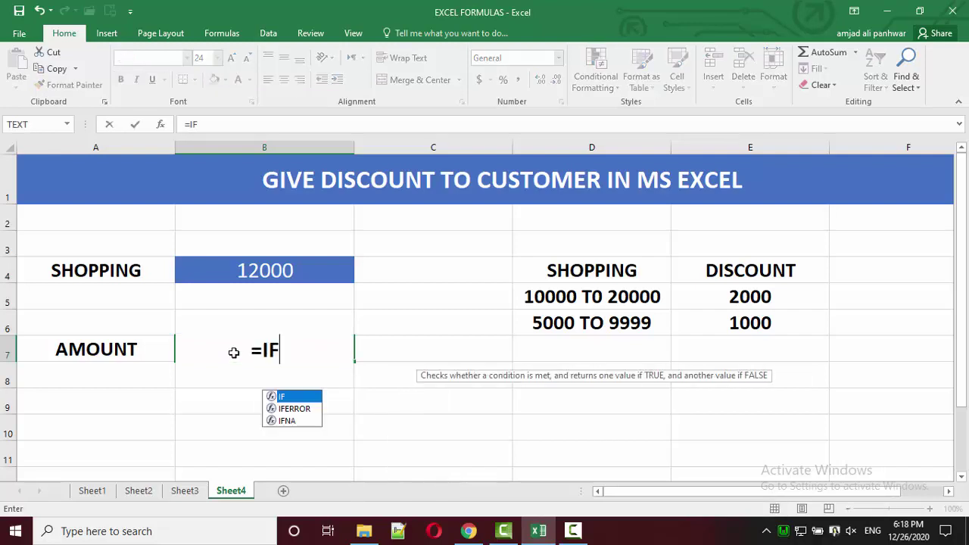
type("(")
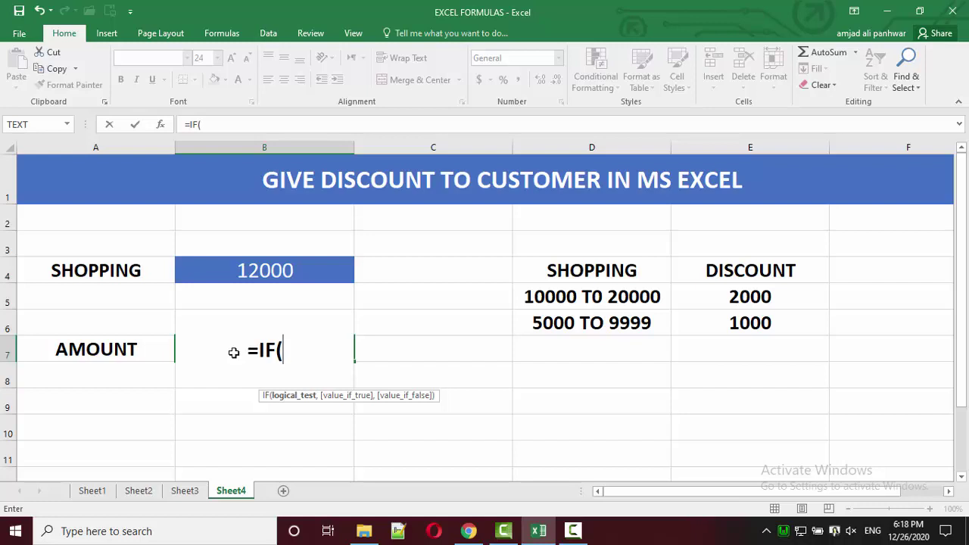
left_click(284, 276)
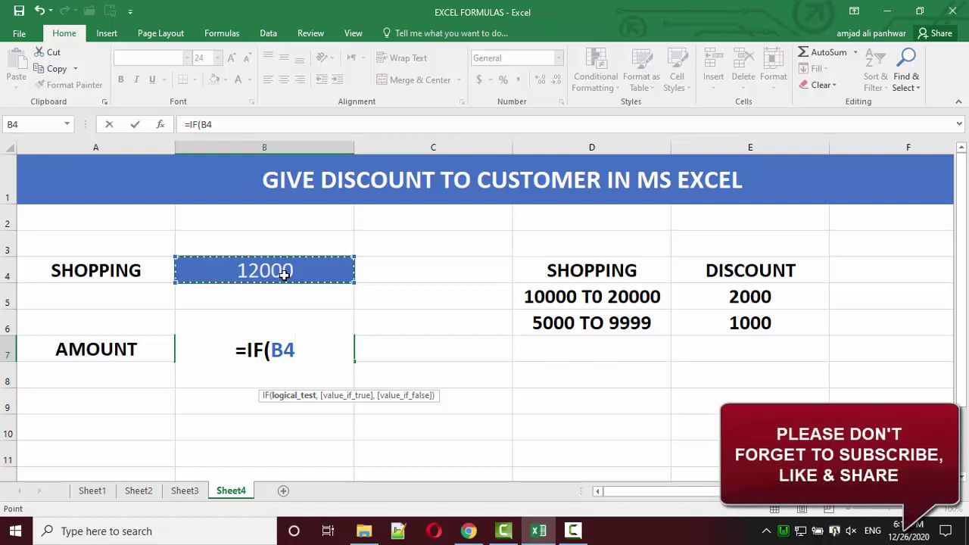
type(">=")
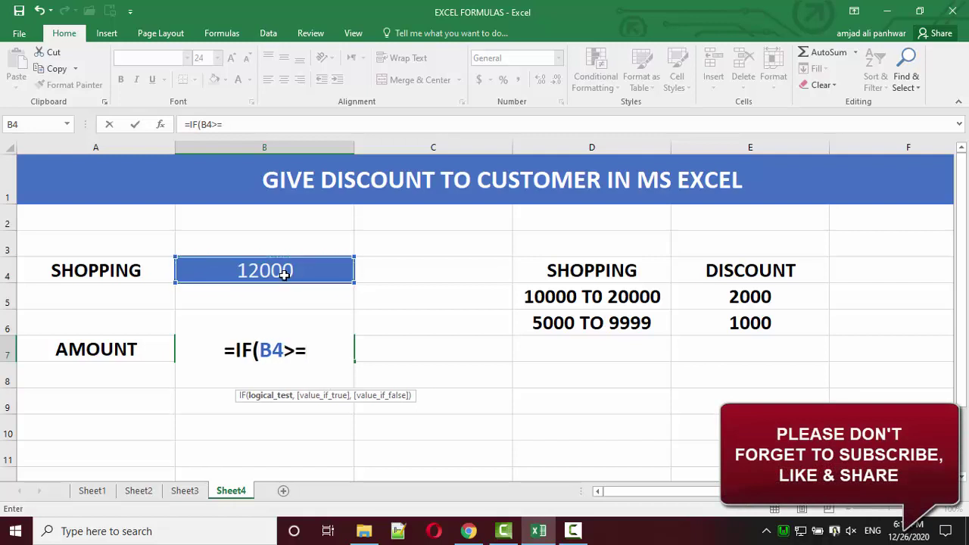
type("10000")
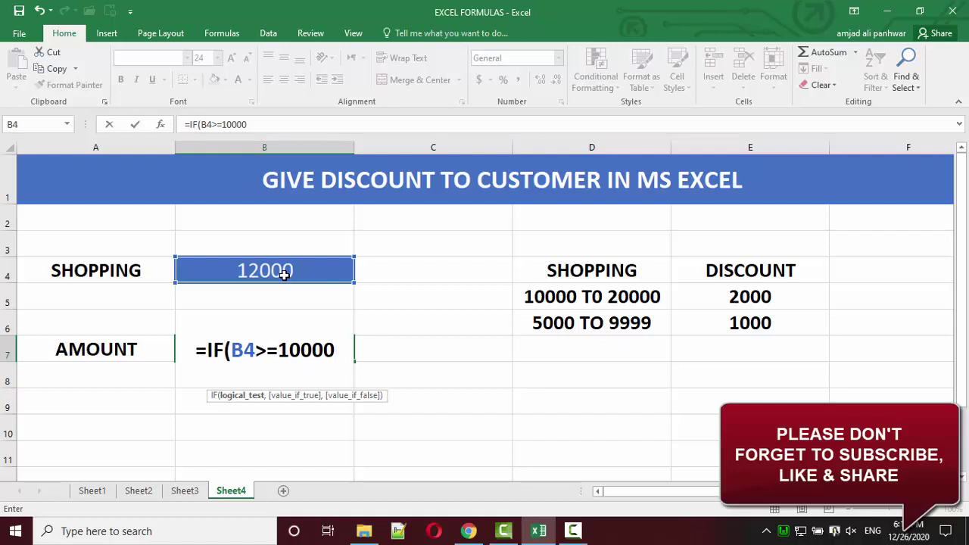
type(",")
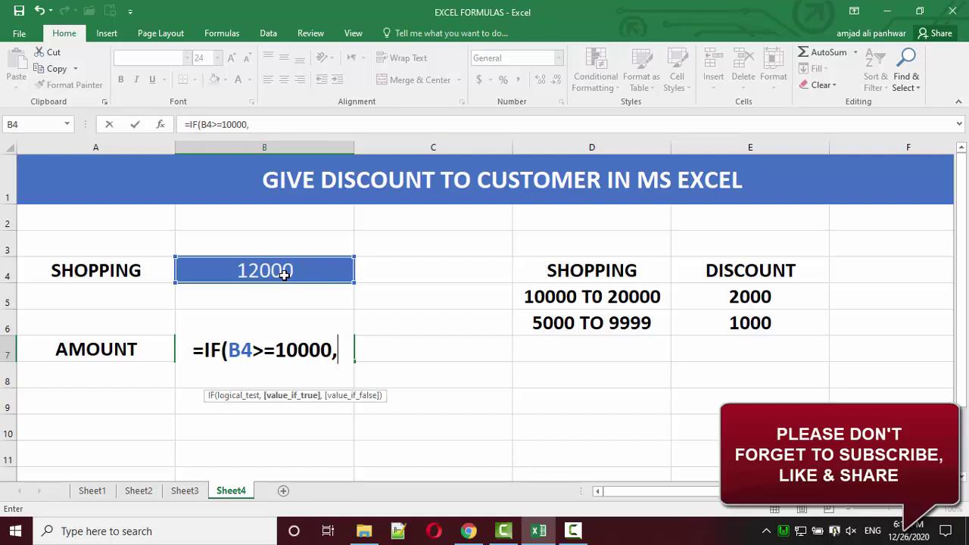
left_click(324, 266)
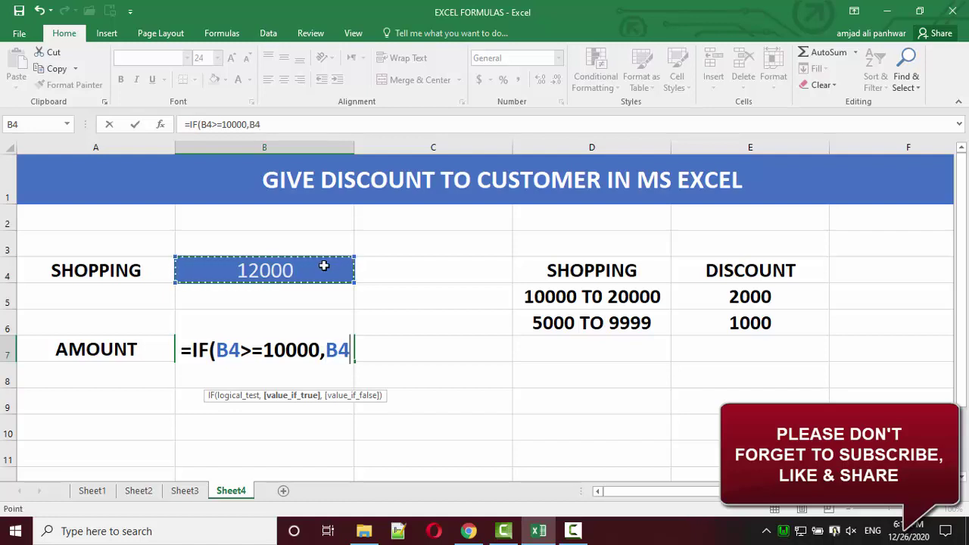
type("-20")
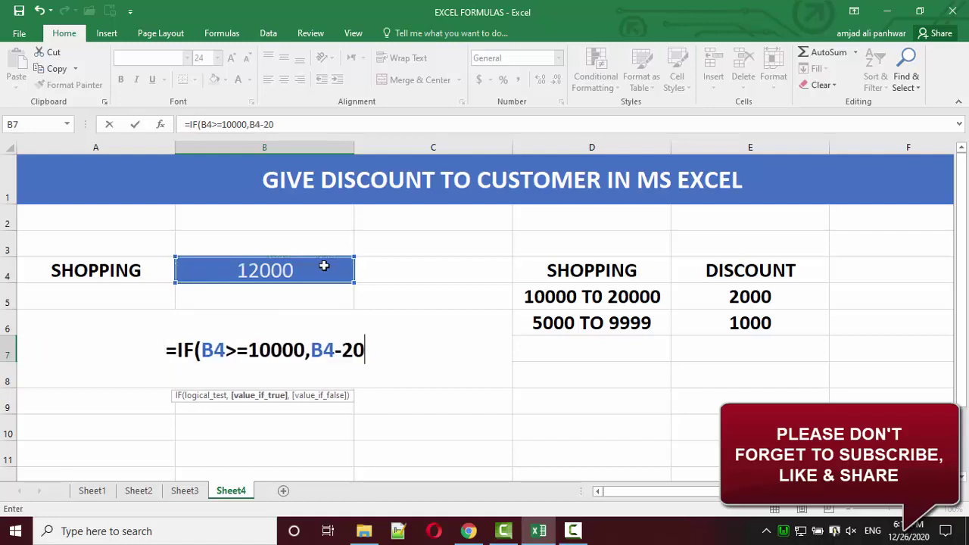
type("00")
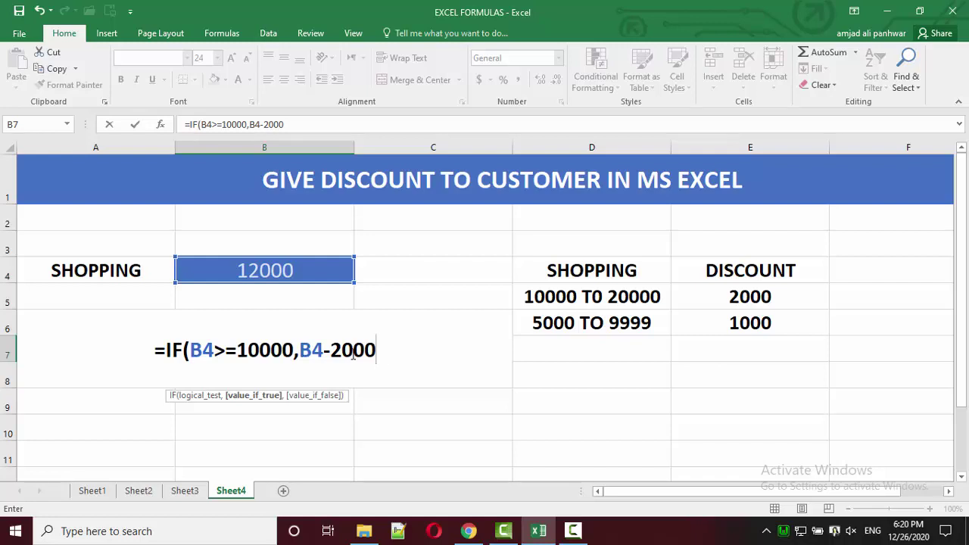
type(",")
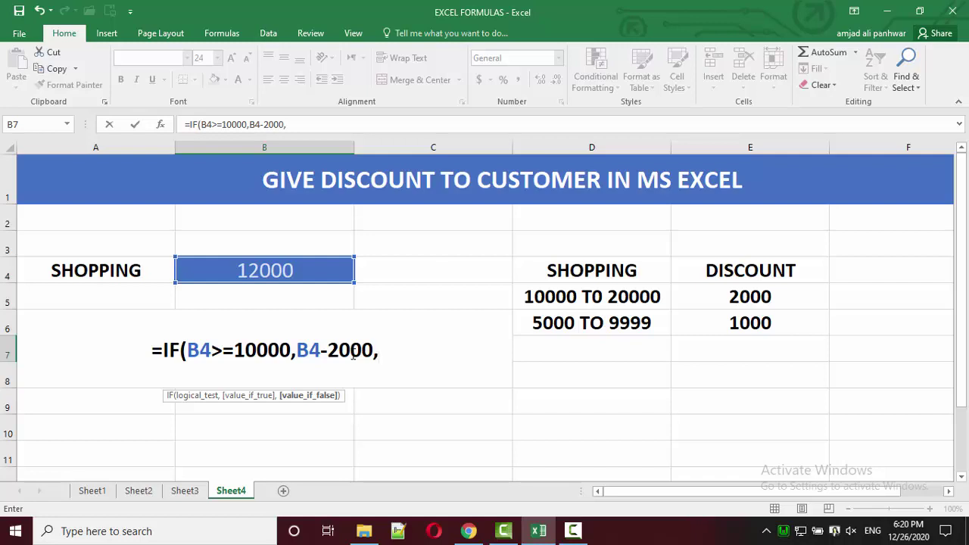
Nest IF(B4<10000,B4-1000, in B7 and begin a third ,IF( after it
type("I")
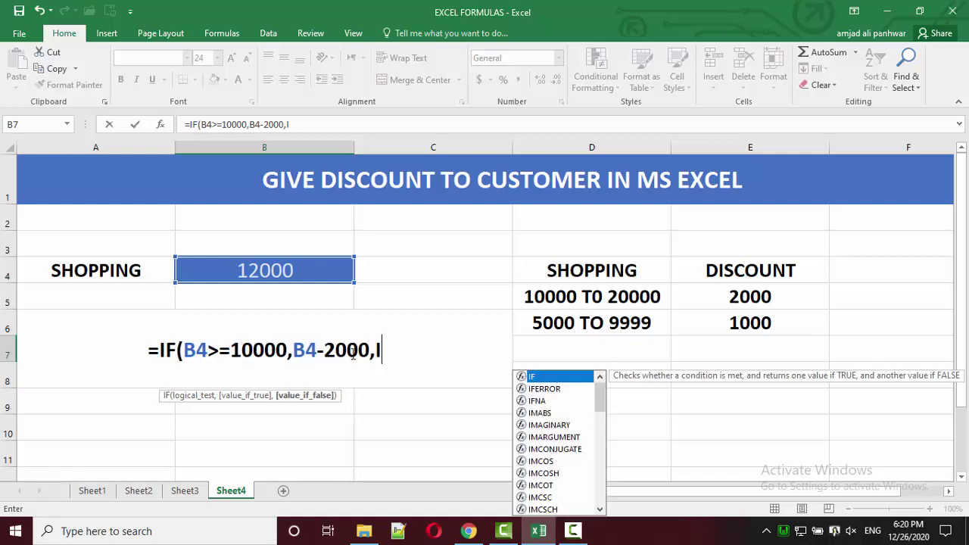
type("F(")
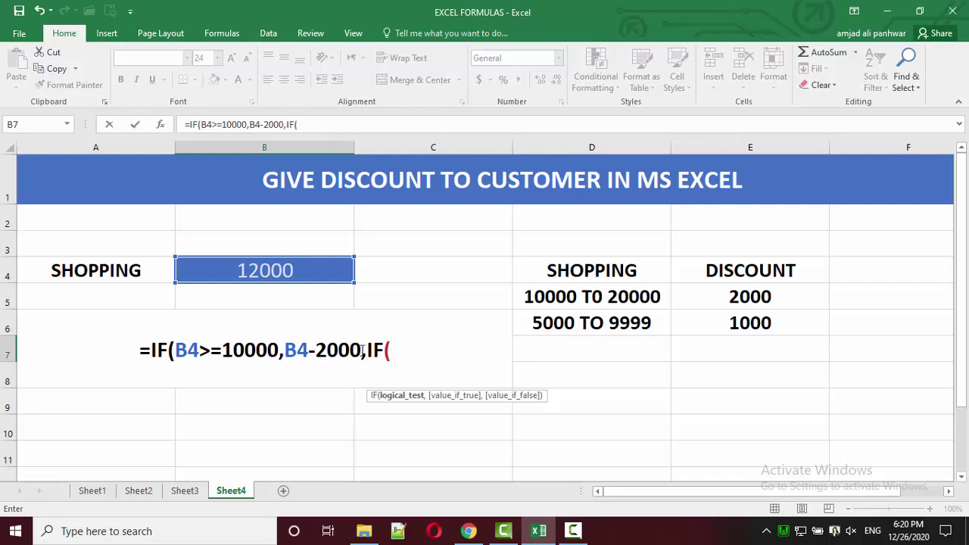
left_click(316, 273)
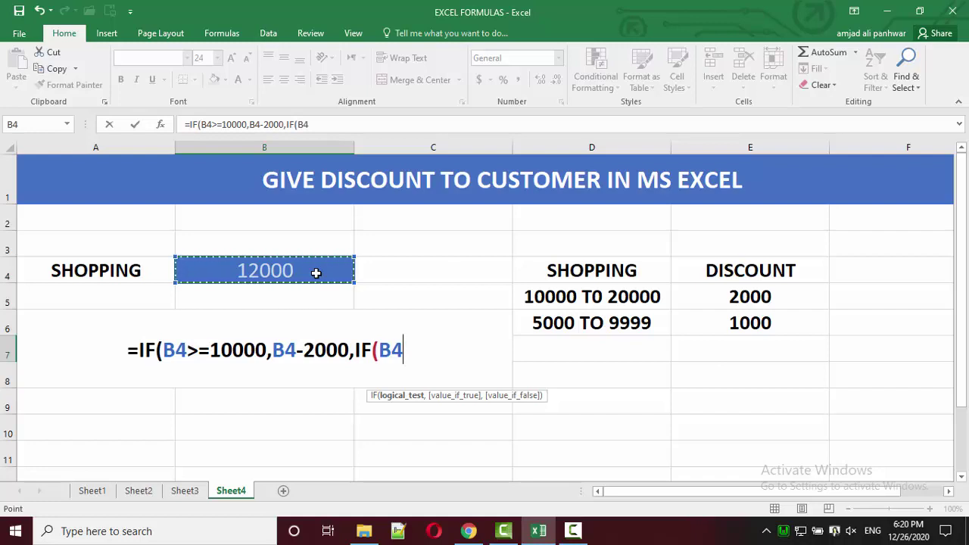
type("<10")
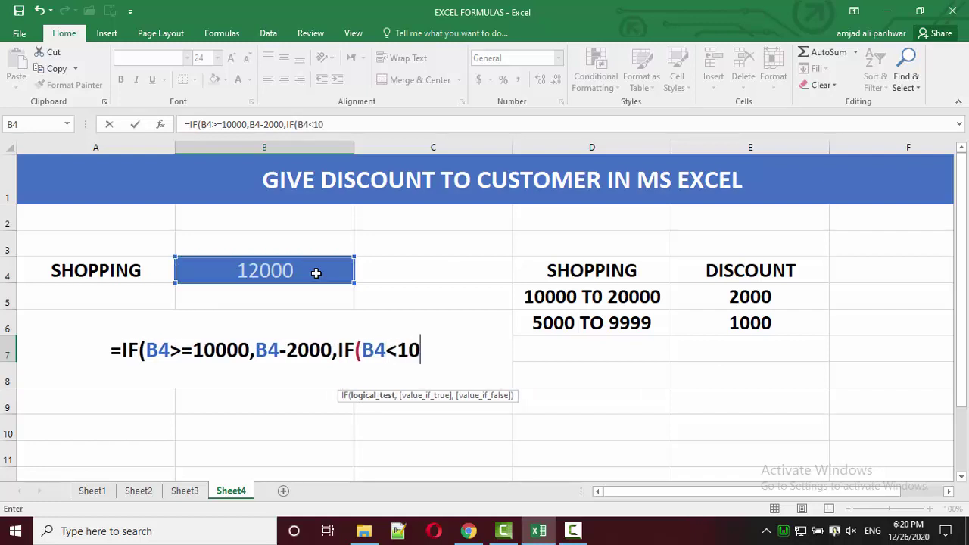
type("000")
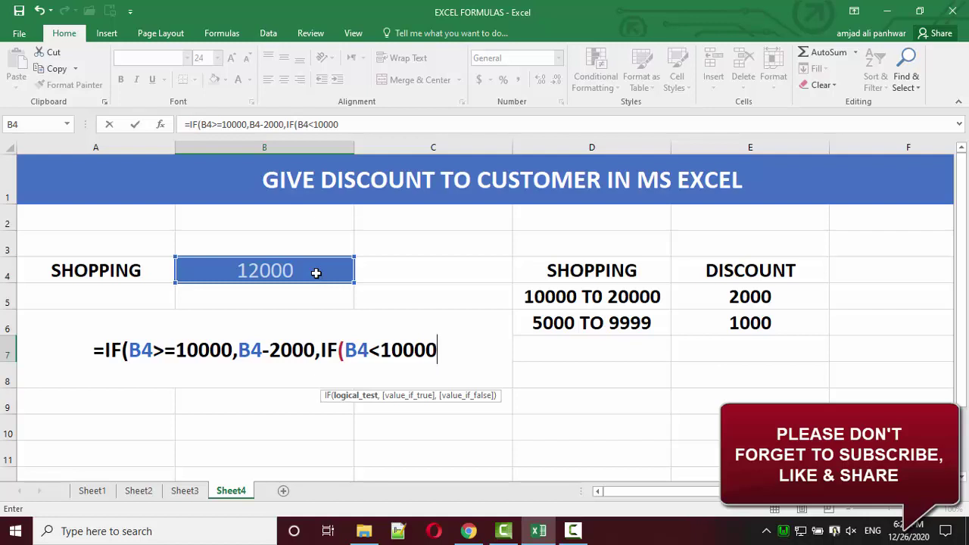
type(",")
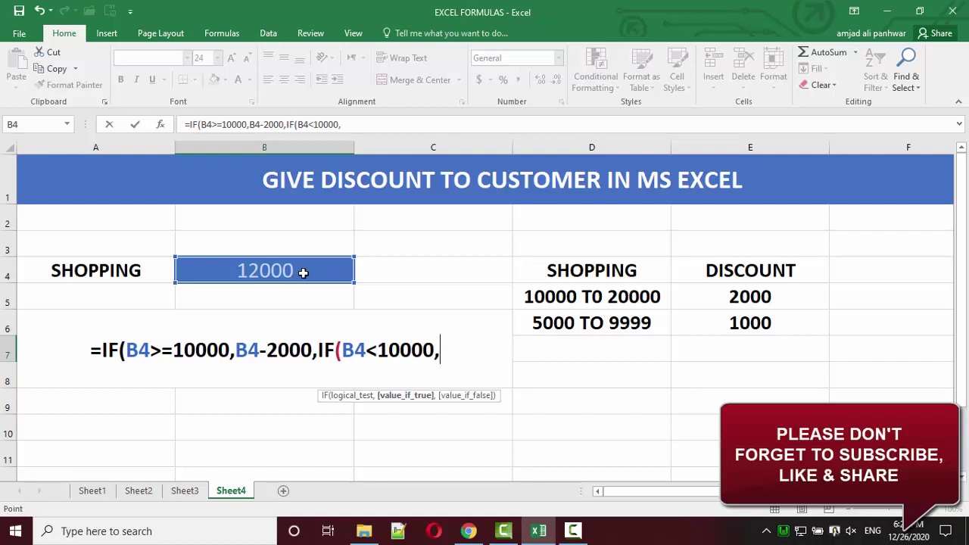
left_click(303, 272)
type("-")
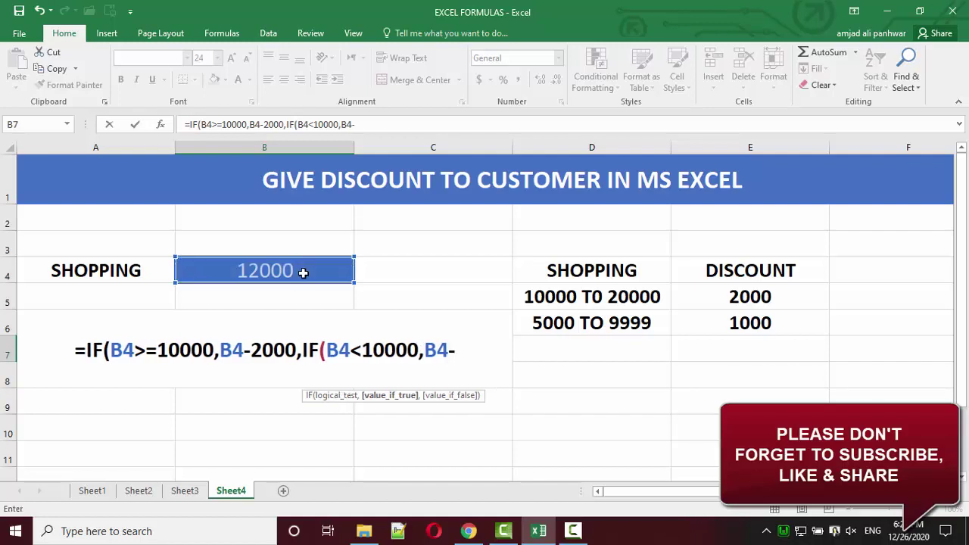
type("100")
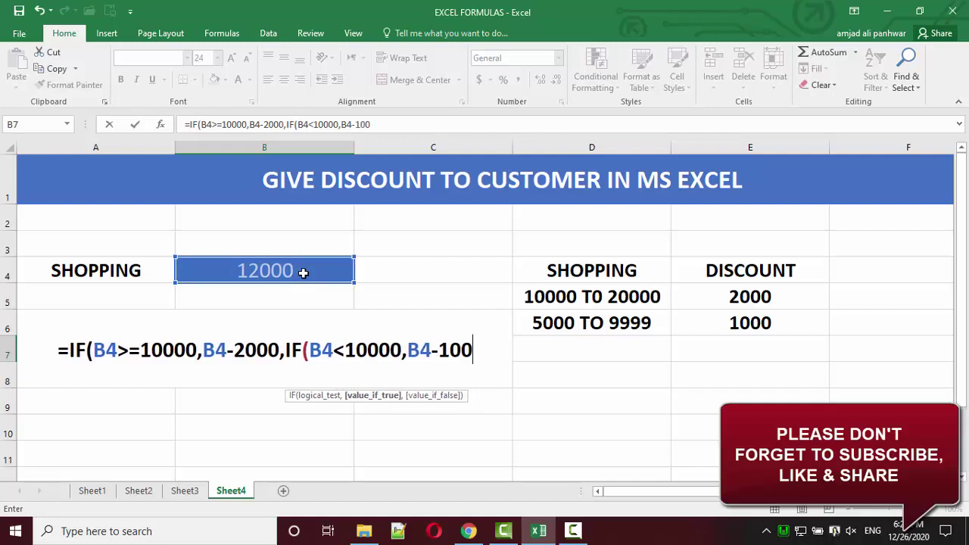
type("0")
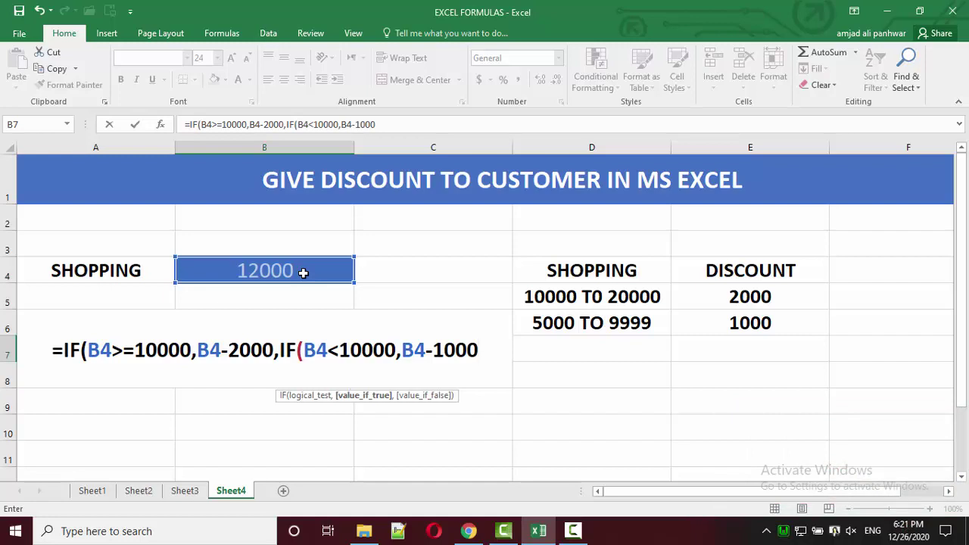
type("I")
key("BackSpace")
type(",I")
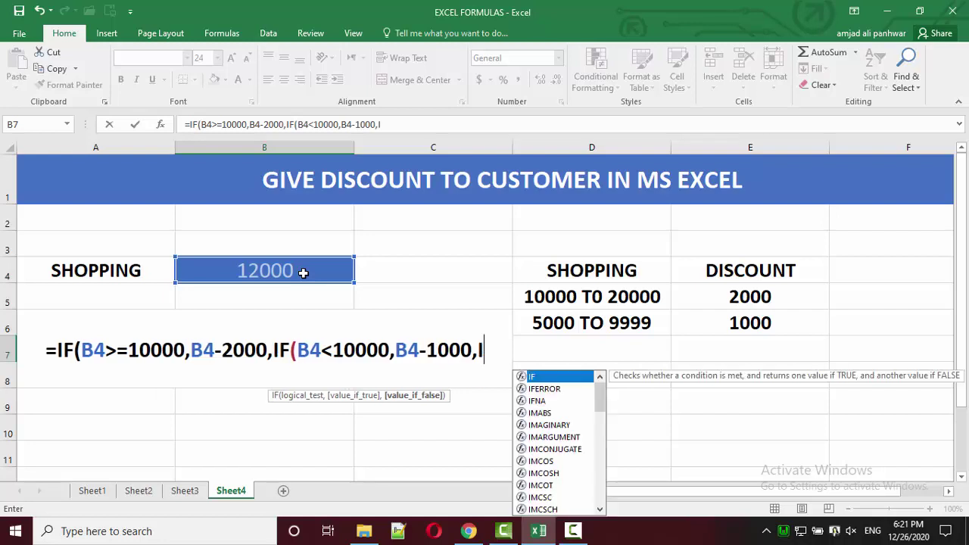
type("F(")
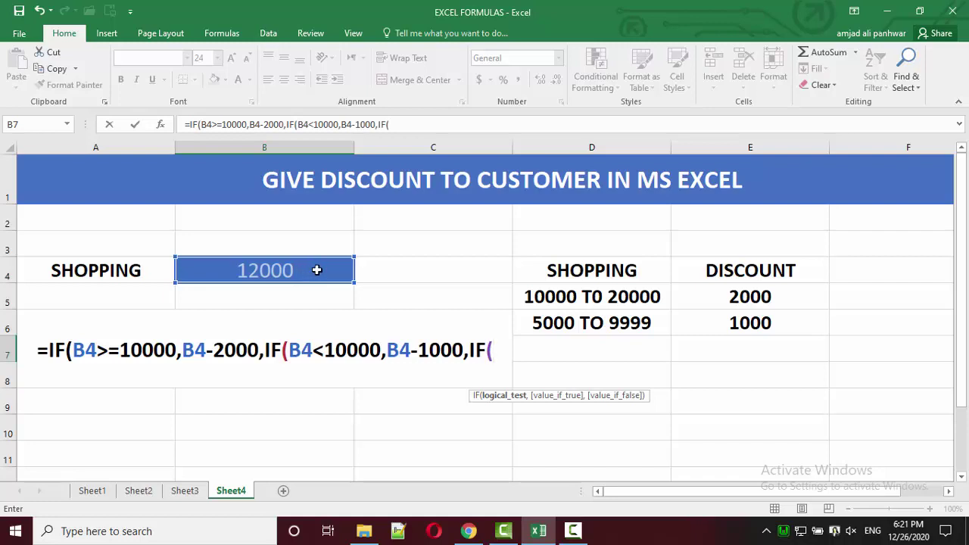
Finish B7 with IF(B4<5000,B4))) and commit, so shopping 12000 yields 10000
left_click(316, 270)
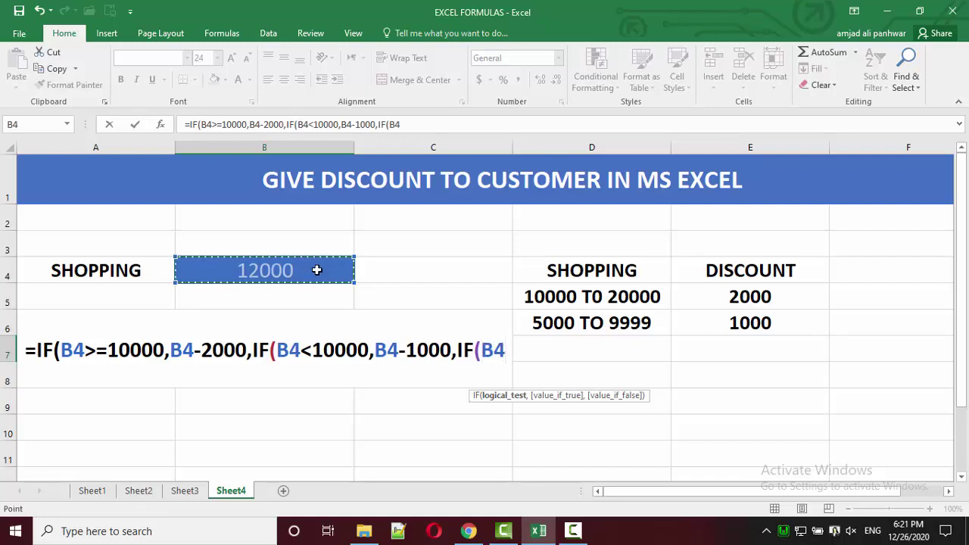
type("<5")
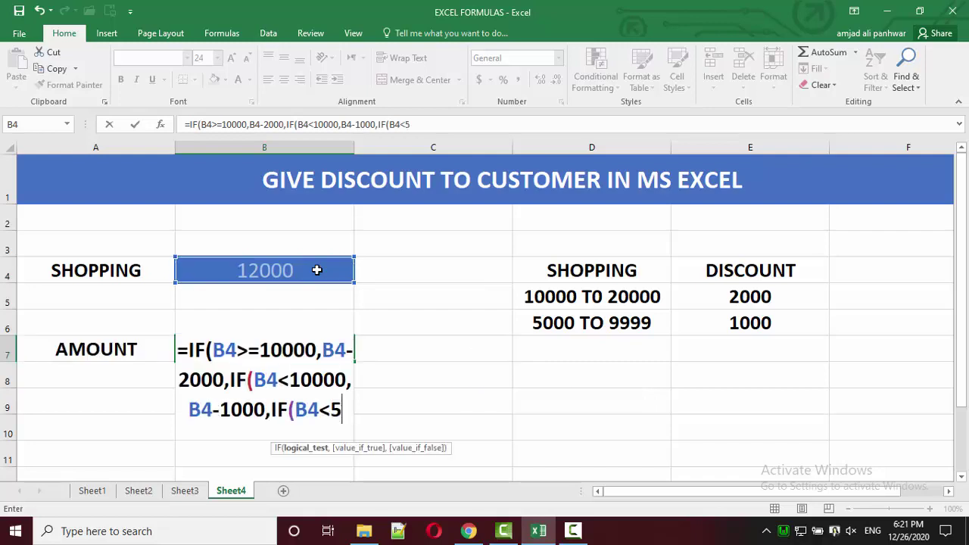
type("000")
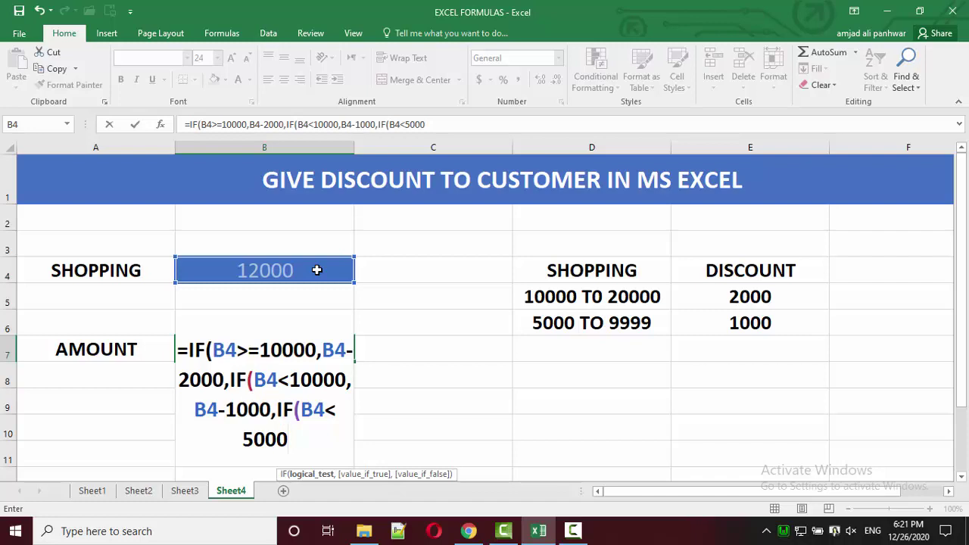
type(",")
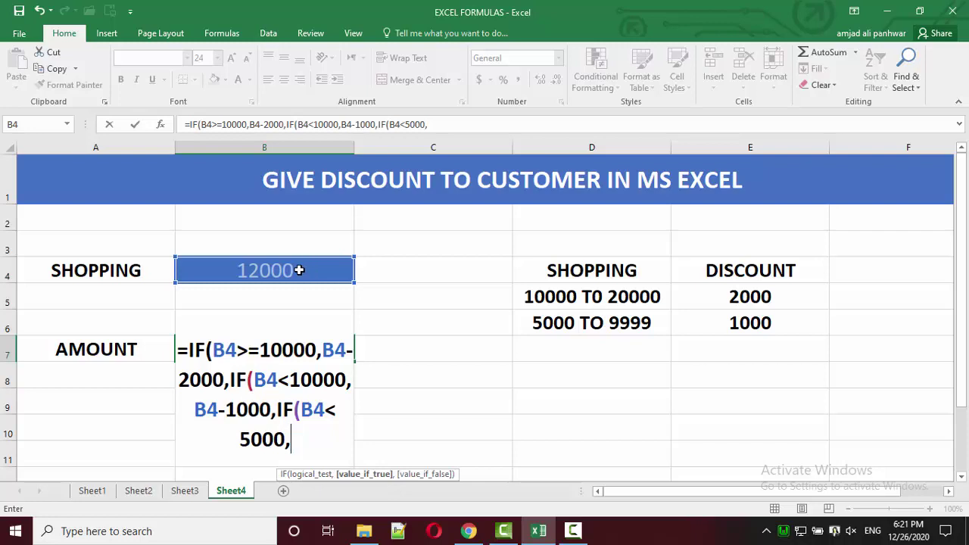
left_click(299, 271)
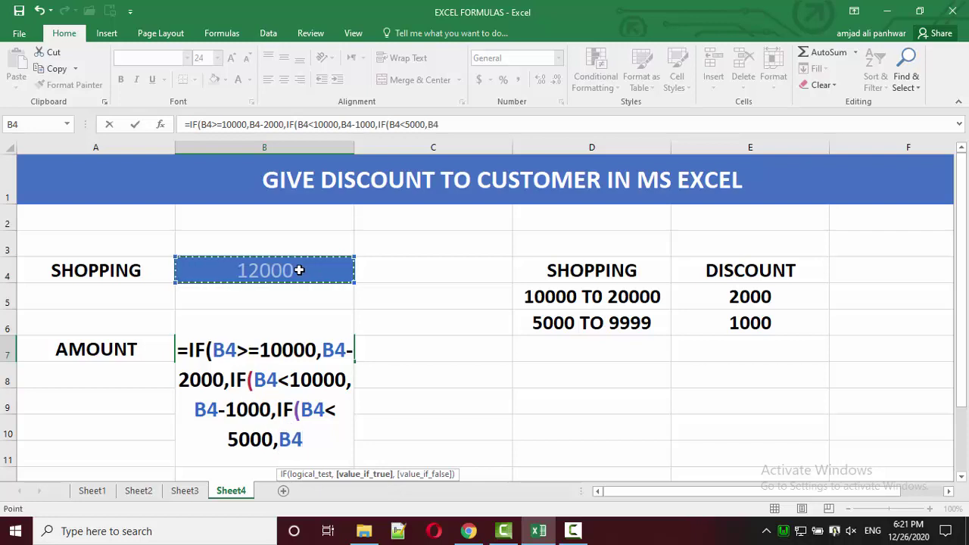
type("-")
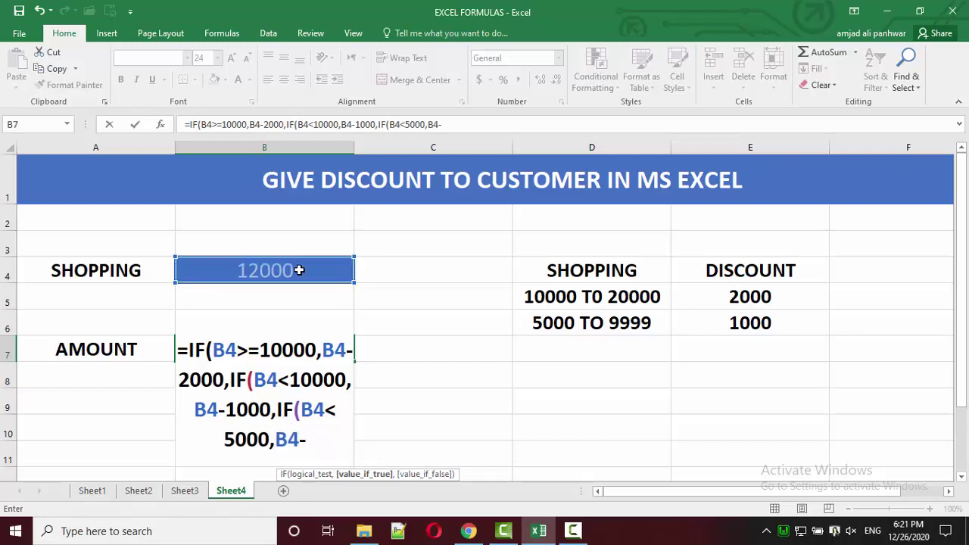
type("0")
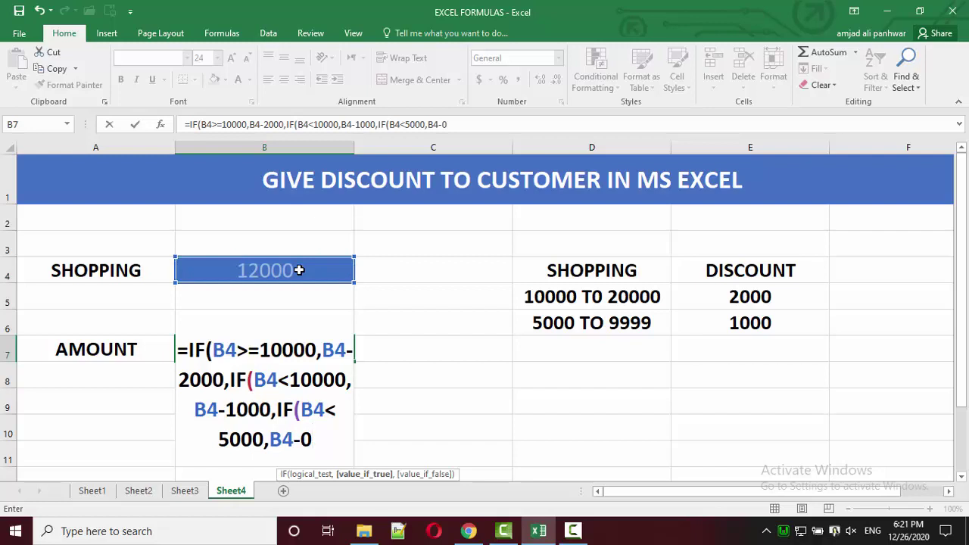
key("BackSpace")
key("BackSpace")
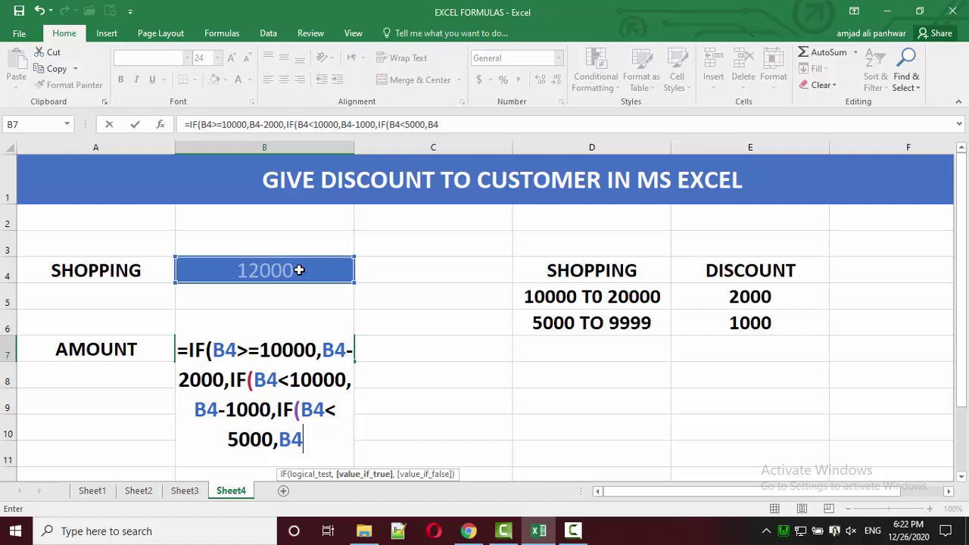
type(")")
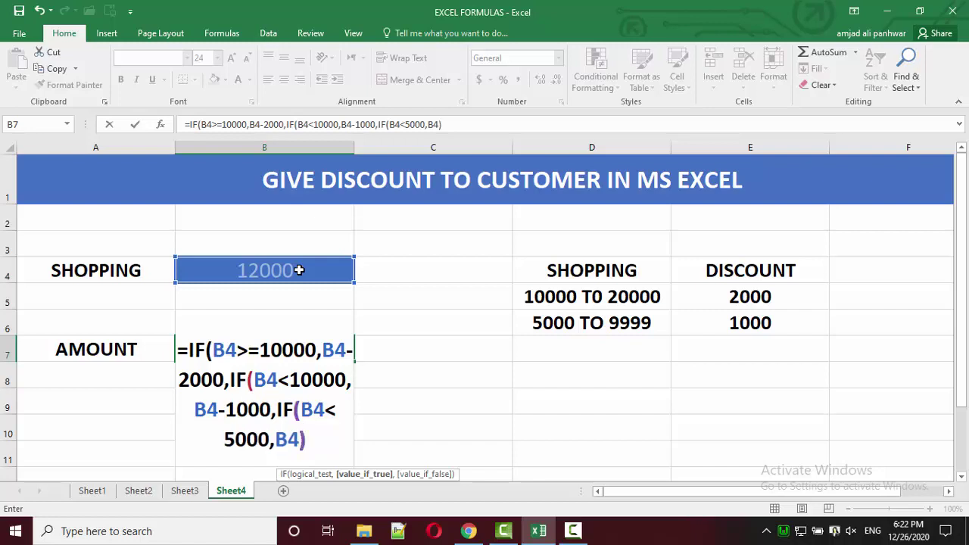
type("))")
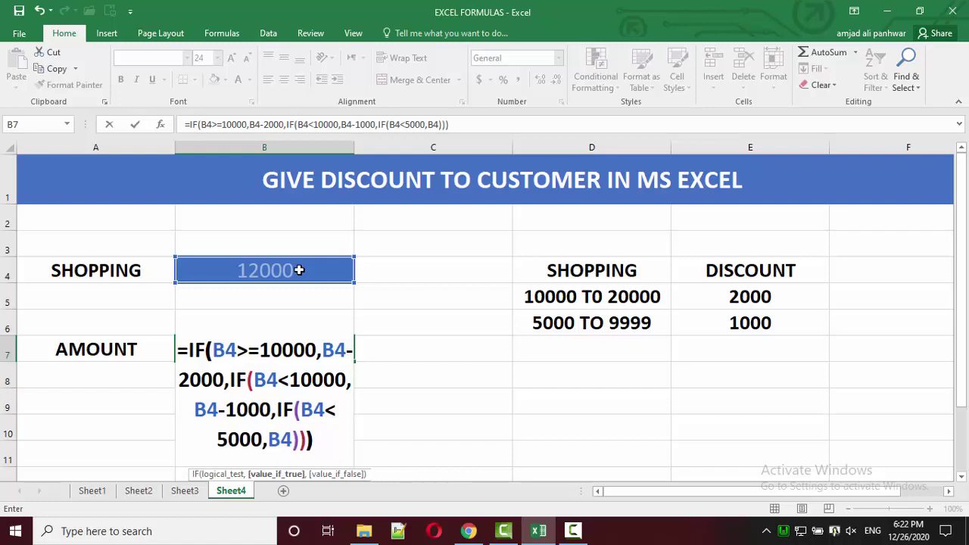
key("Return")
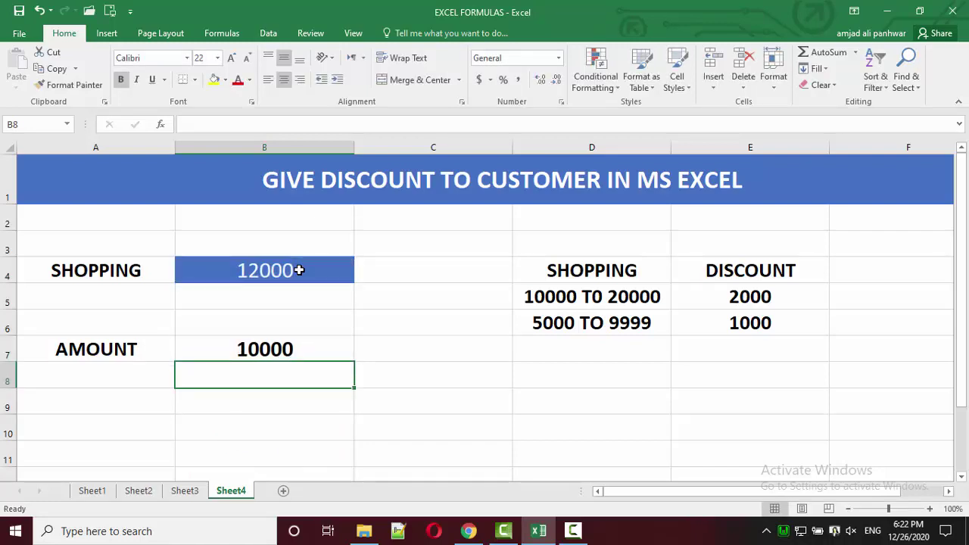
Highlight the SHOPPING and AMOUNT labels together with their values
left_click(299, 270)
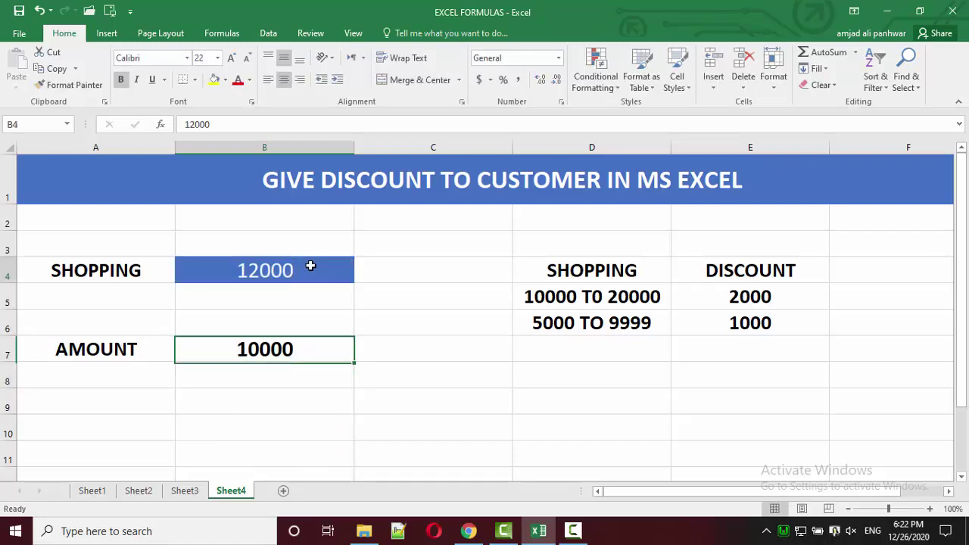
left_click(141, 270)
left_click_drag(140, 270, 231, 277)
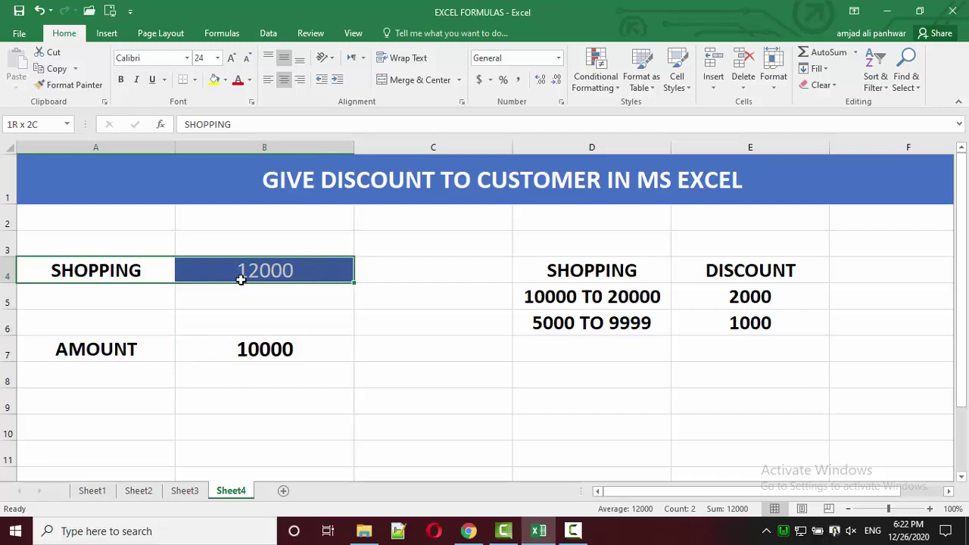
left_click(127, 348)
left_click_drag(128, 348, 269, 353)
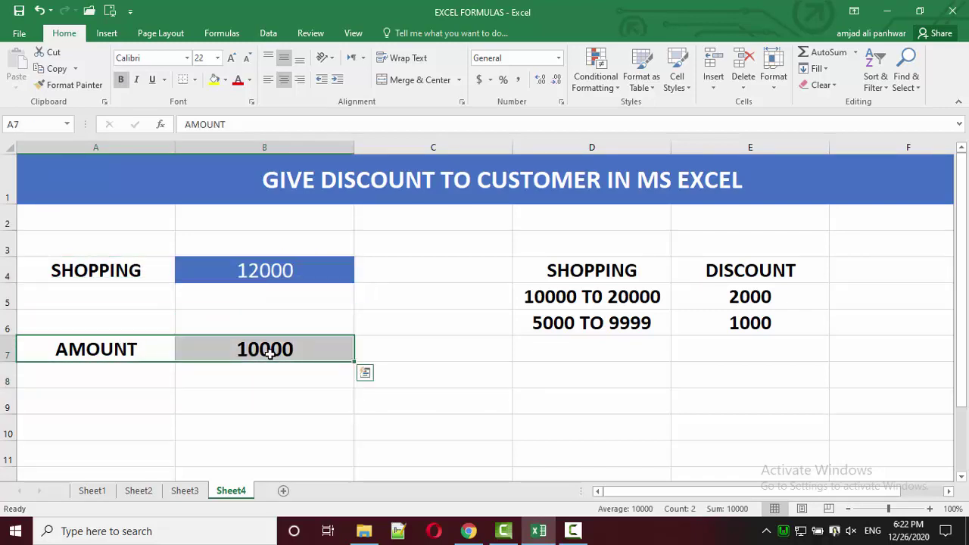
Enter 5000, then 7000 as the Shopping value in B4 to test the Amount
left_click(294, 274)
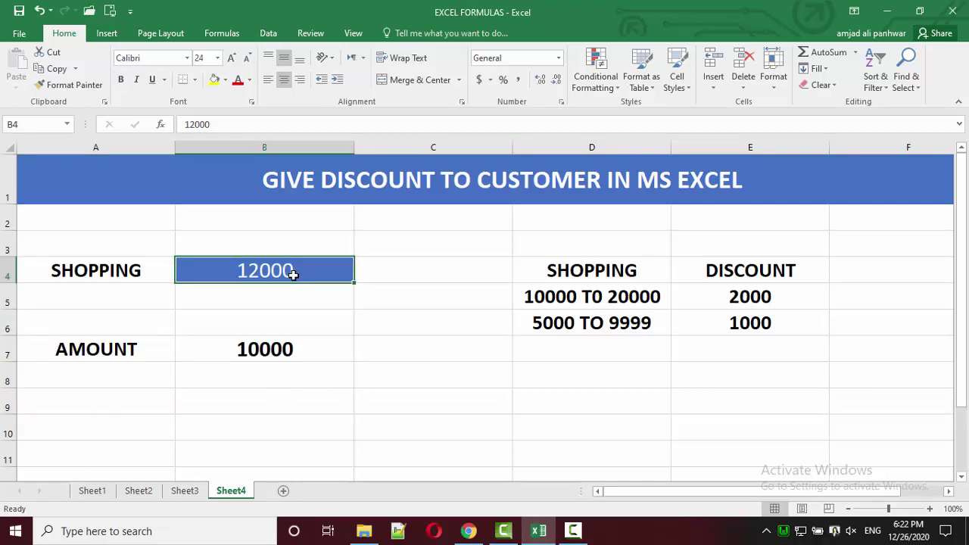
type("5000")
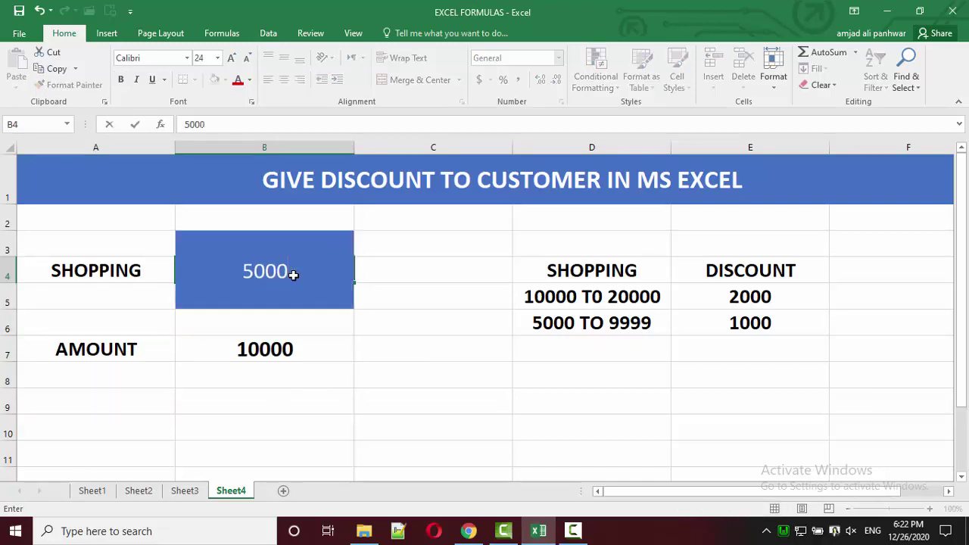
key("Tab")
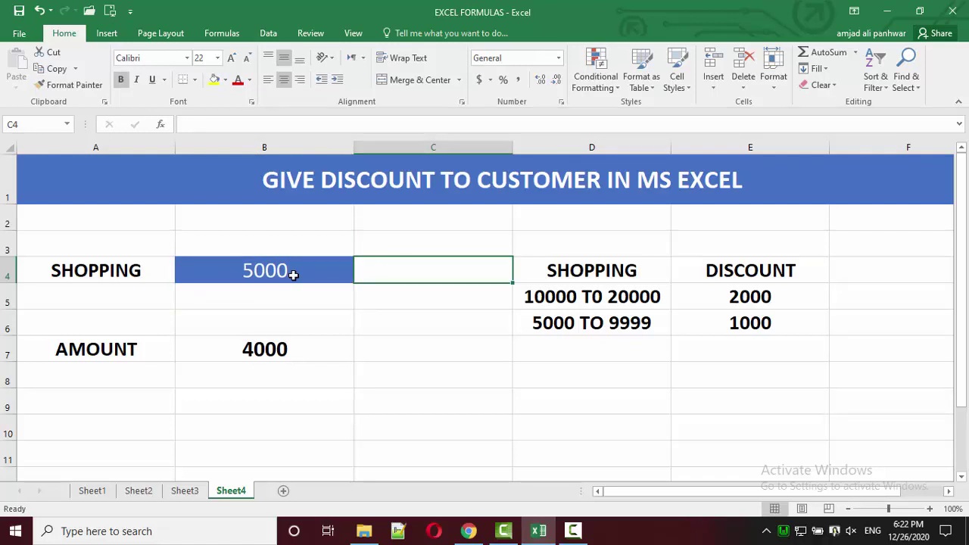
left_click(294, 275)
type("700")
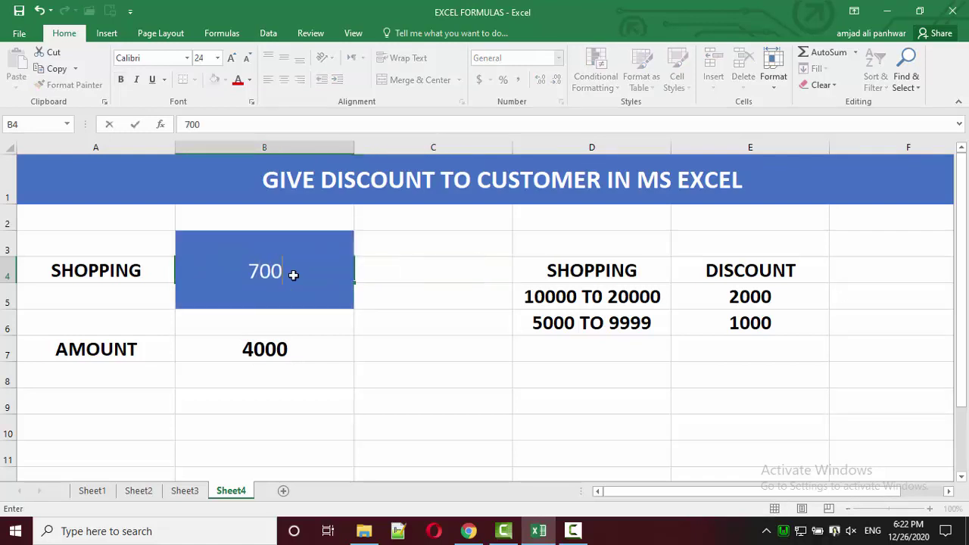
type("0")
key("Tab")
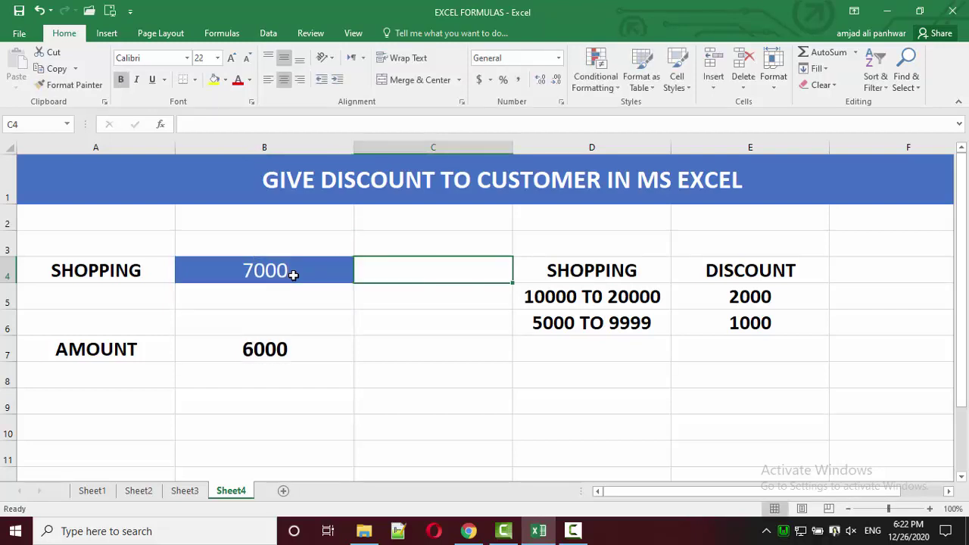
Enter 19000, then 4000 in B4; Amount still shows 3000 for 4000
left_click(294, 275)
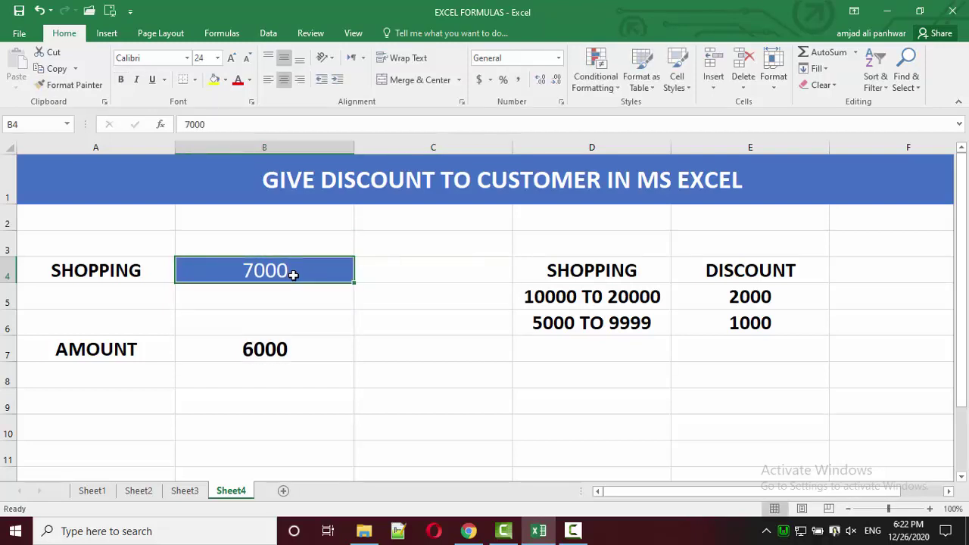
type("1900")
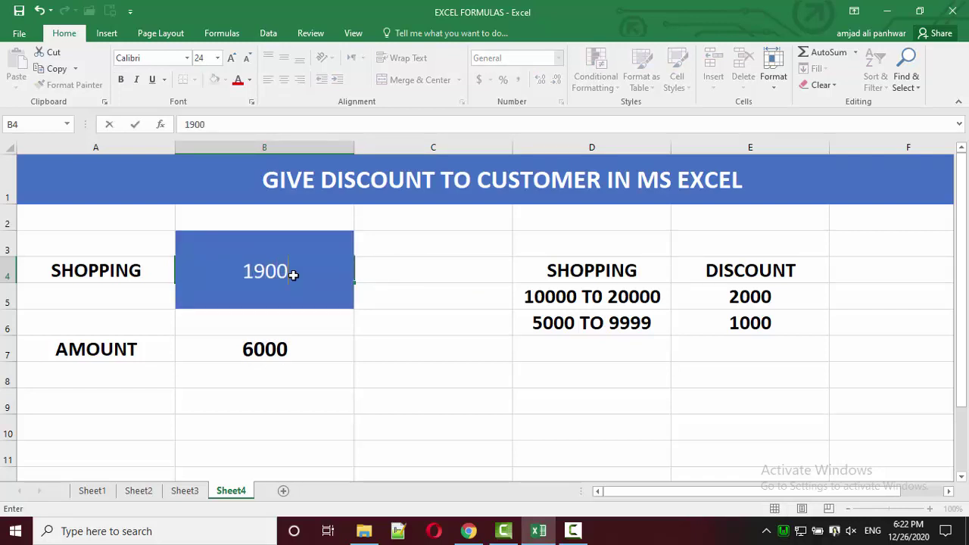
type("0")
key("Tab")
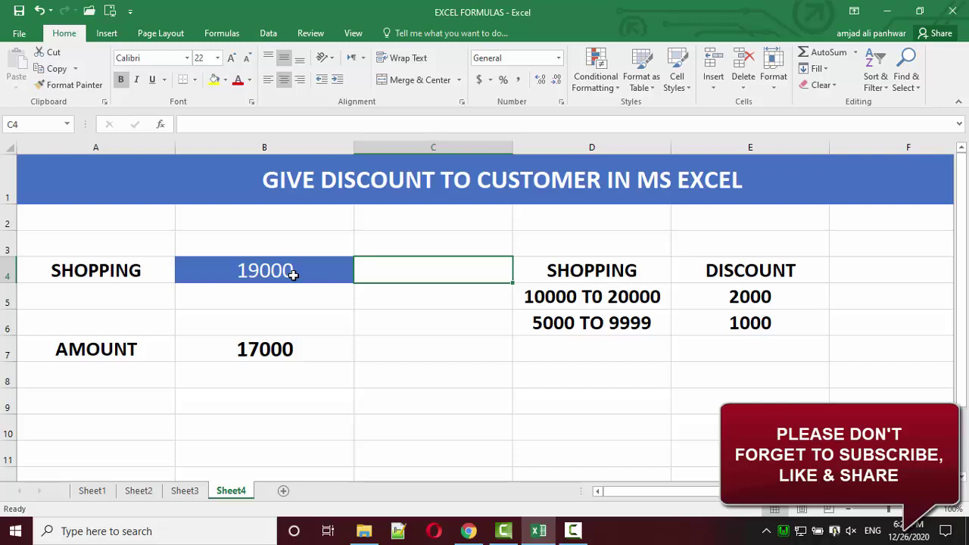
left_click(293, 275)
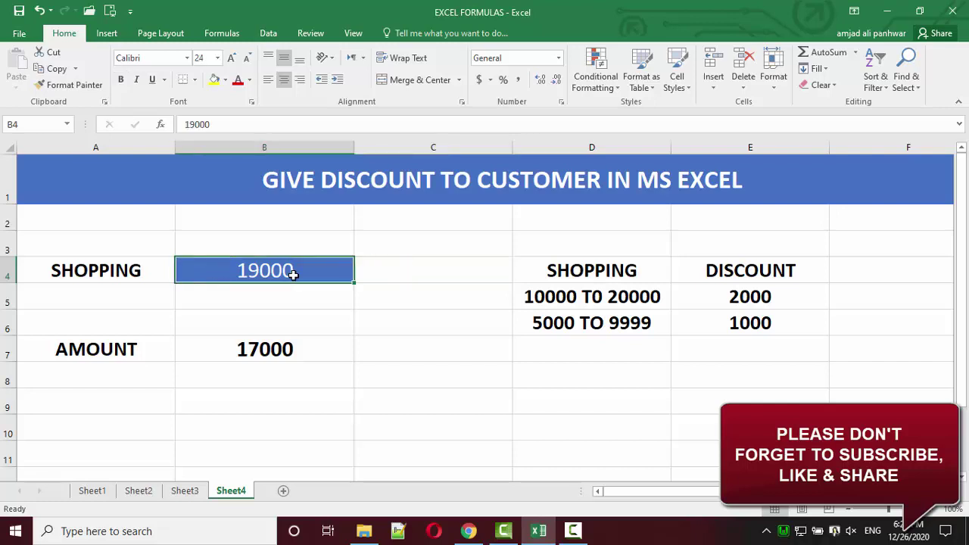
type("400")
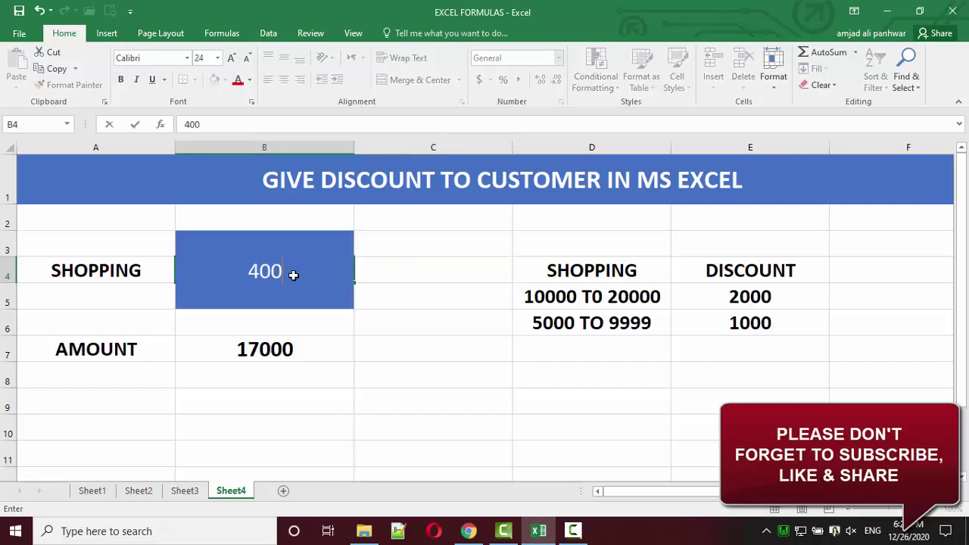
type("0")
key("Tab")
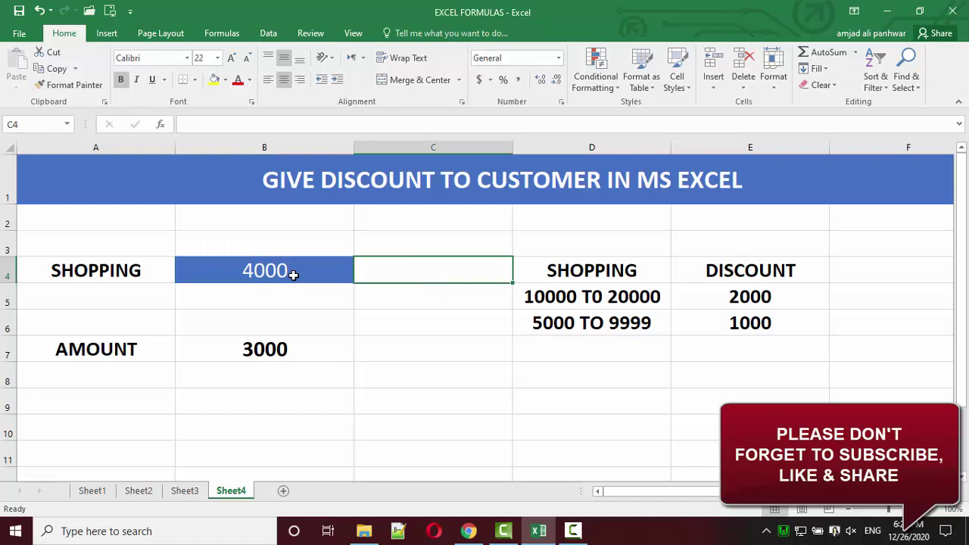
key("Return")
Return to B7 and open its formula for editing with F2
key("Down")
key("Down")
key("Down")
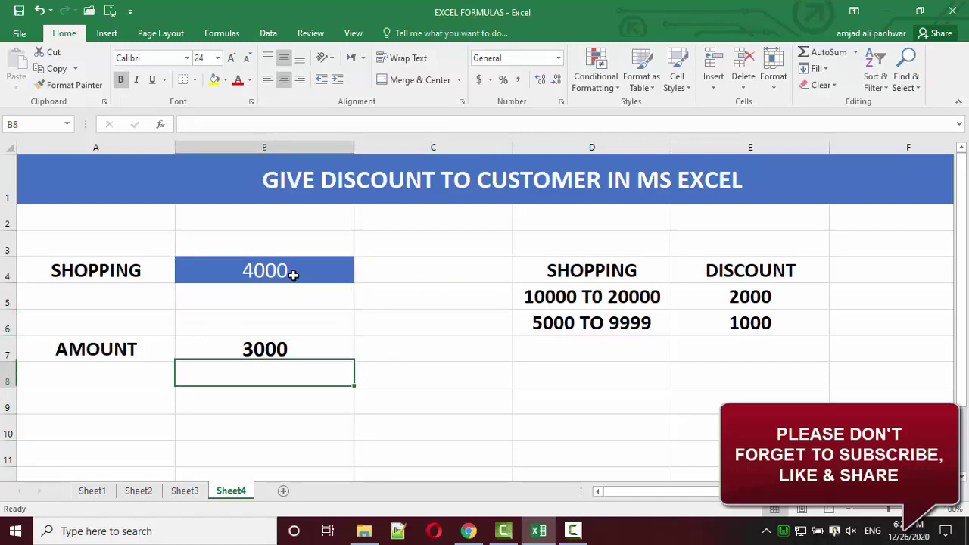
key("Up")
key("F2")
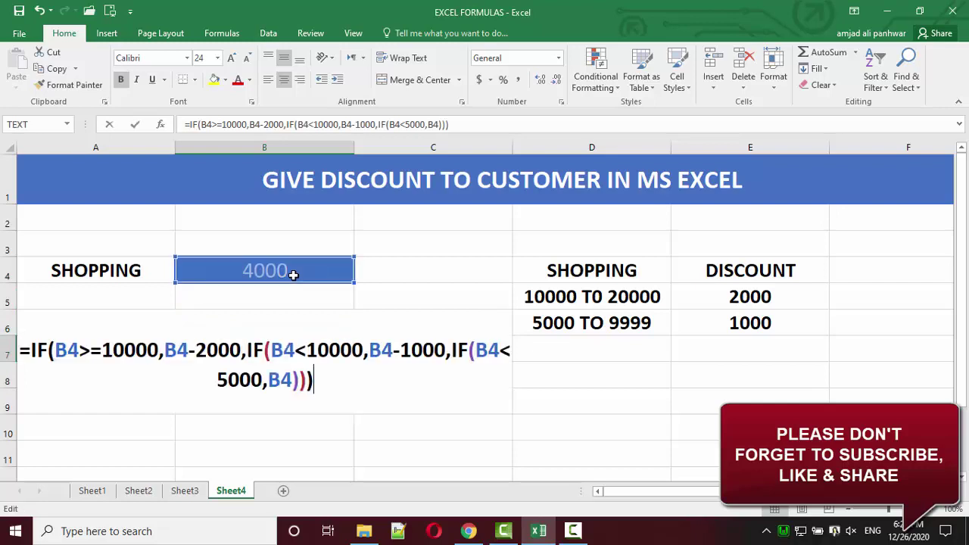
key("Up")
key("Right")
Move the cursor to the second IF's B4<10000 condition, briefly selecting its arguments
key("Right")
key("Right")
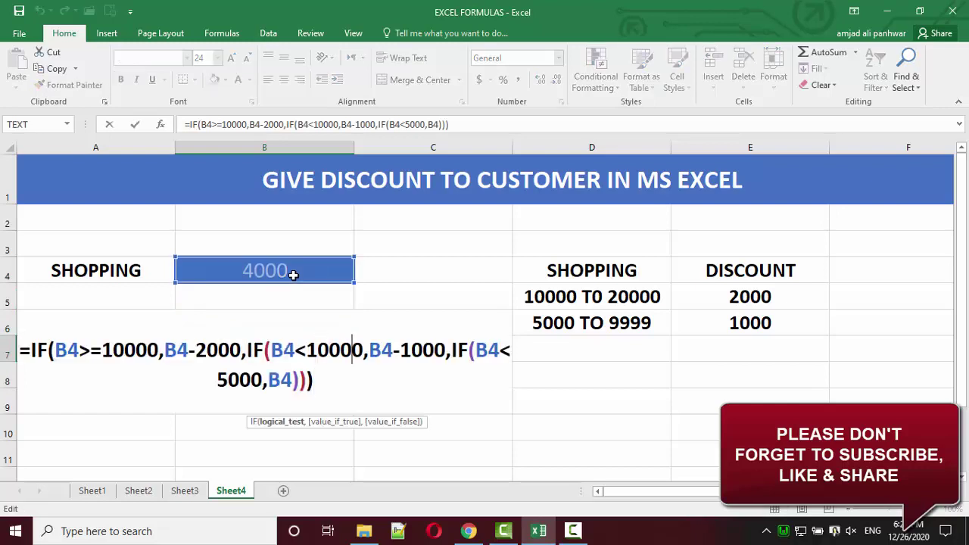
key("Right")
key("Right")
key("Right")
key("Right")
key("Right")
key("Left")
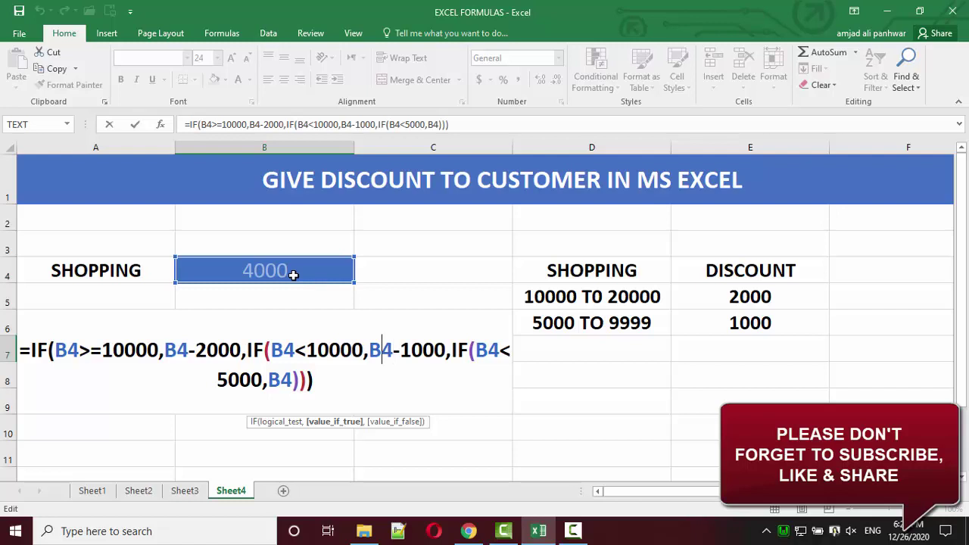
key("Left")
key("Left")
key("Left")
key("Left")
key("Left")
key("Left")
key("Left")
key("Left")
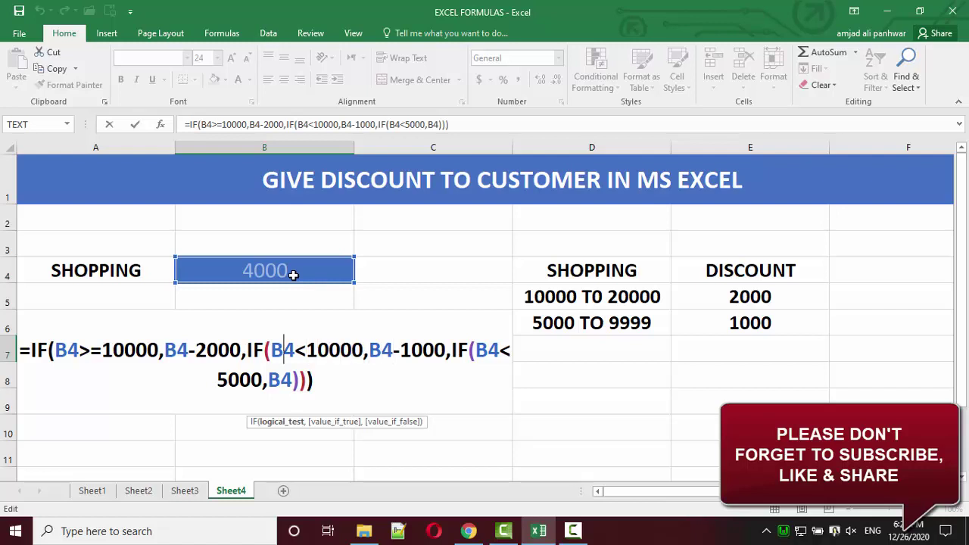
key("Left")
key("shift+Right")
key("shift+Right")
key("shift+Right")
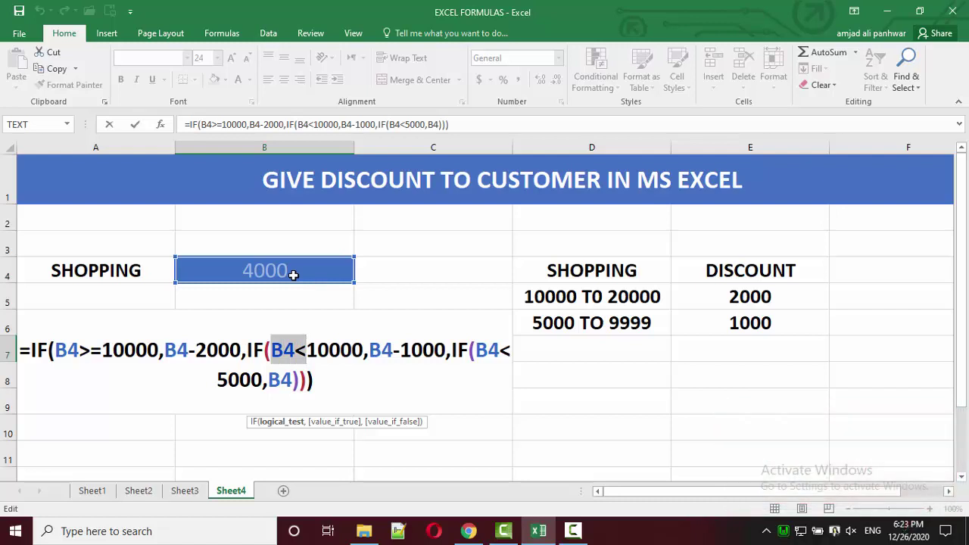
key("shift+Right")
key("shift+Right")
key("shift+Right")
key("shift+Right")
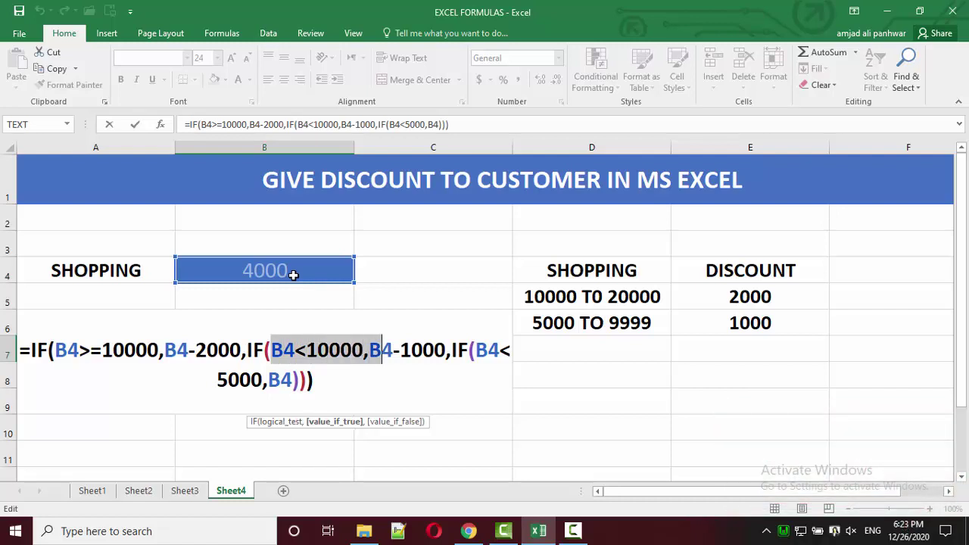
key("shift+Right")
key("shift+Right")
key("shift+Right")
key("shift+Right")
key("shift+Right")
key("shift+Right")
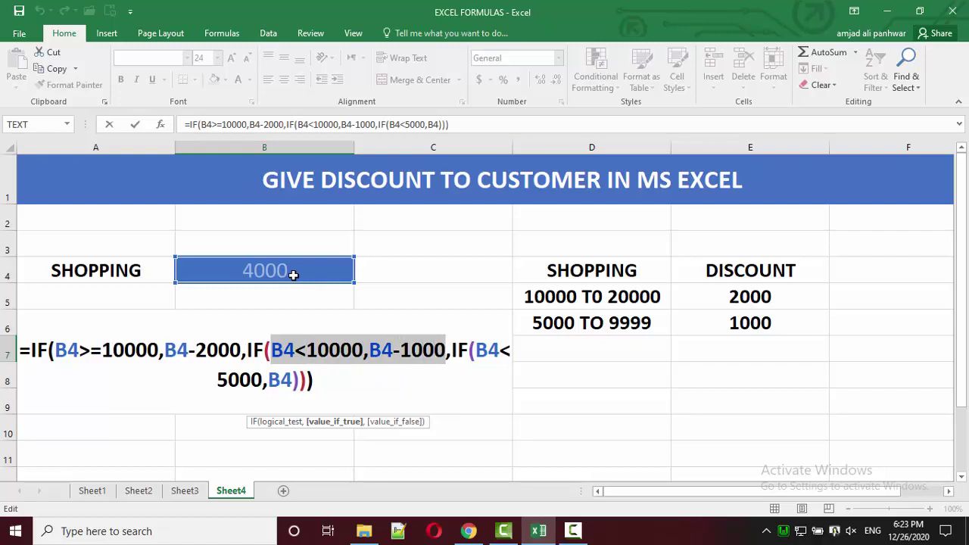
key("Left")
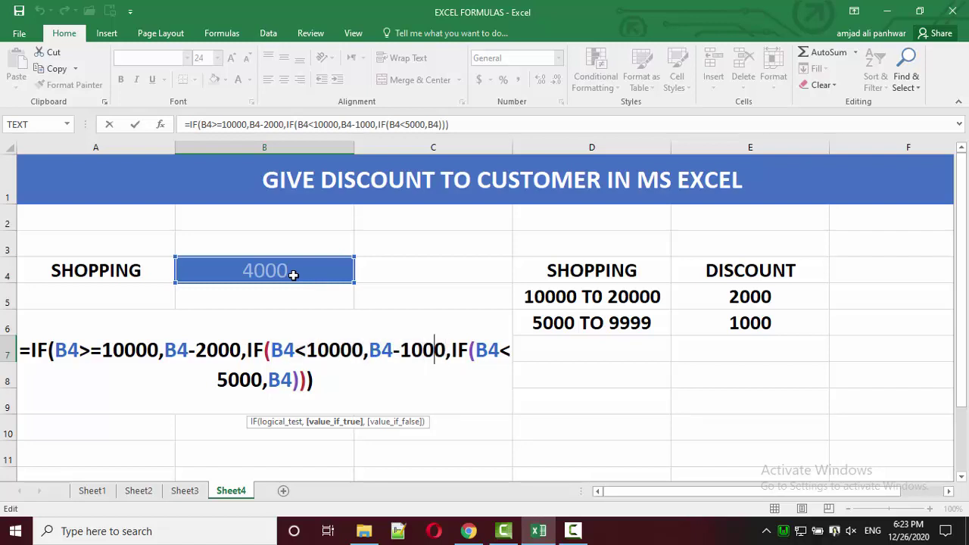
key("Left")
key("Left")
key("Left")
key("Left")
key("Left")
key("Left")
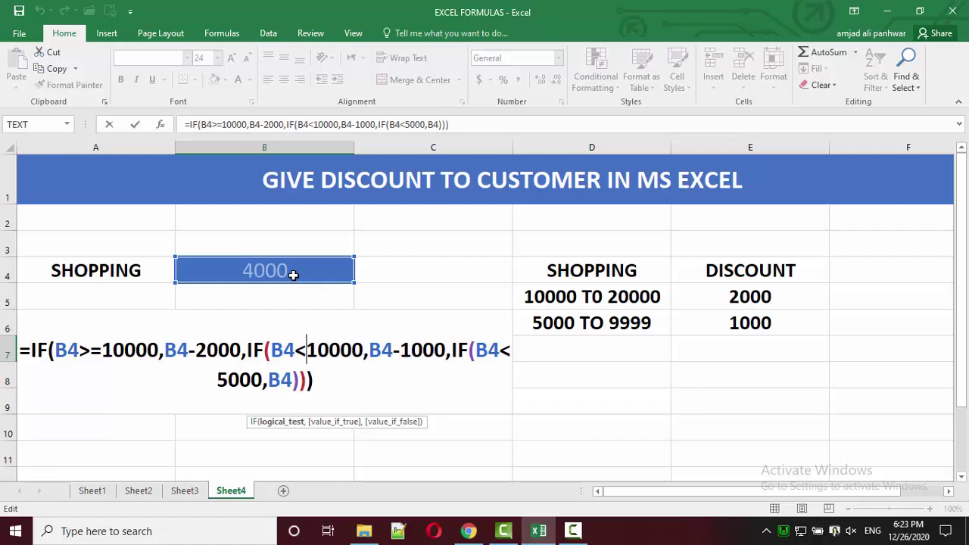
key("Left")
key("Left")
key("Left")
key("Left")
key("Left")
key("Left")
Wrap the second IF's B4<10000 test in AND( and add a comma after 10000
type("AND")
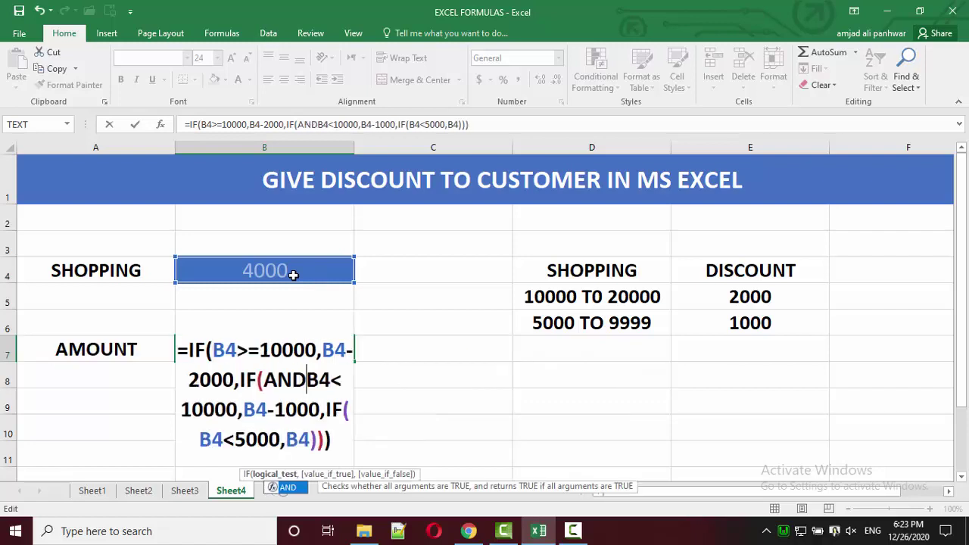
type("(")
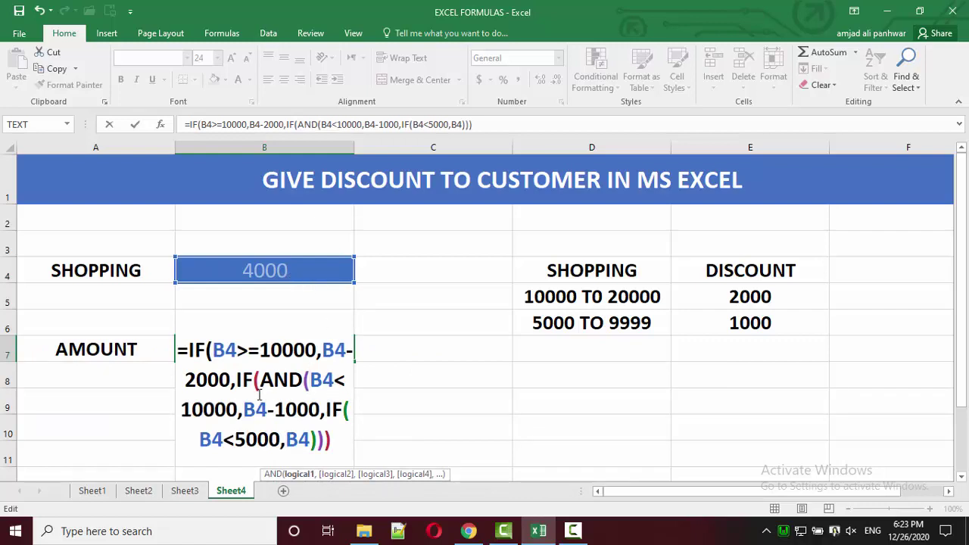
left_click_drag(242, 396, 315, 380)
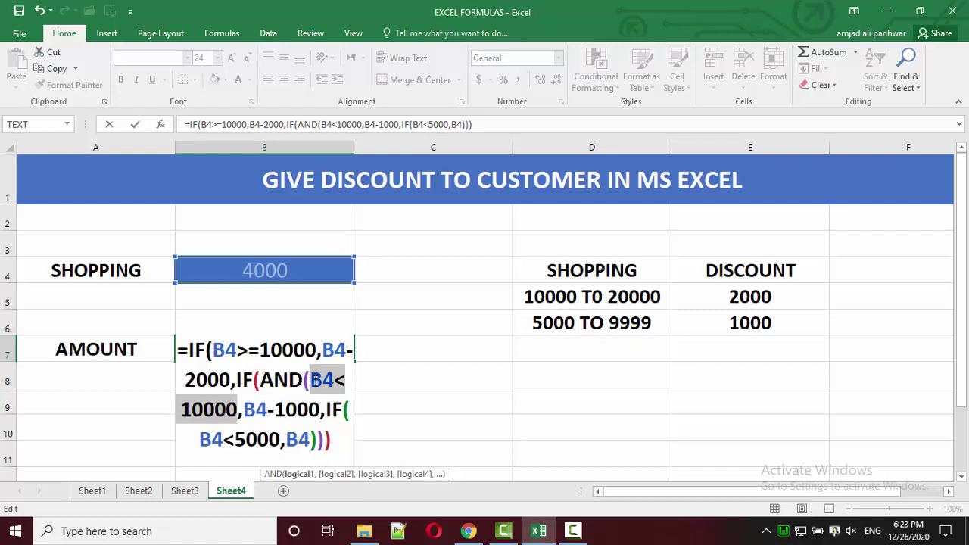
left_click(315, 380)
key("Right")
key("Right")
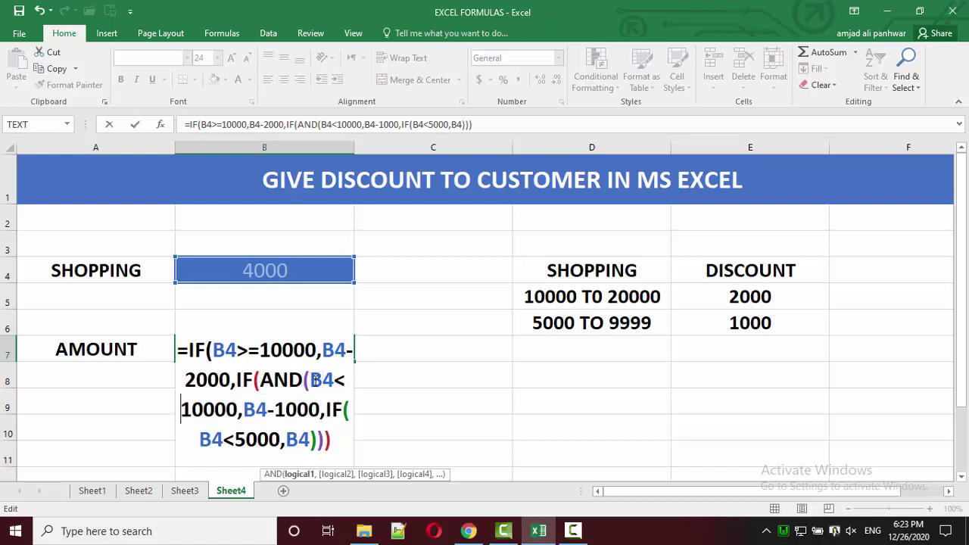
key("Right")
key("Right")
key("Right")
key("Right")
type(",")
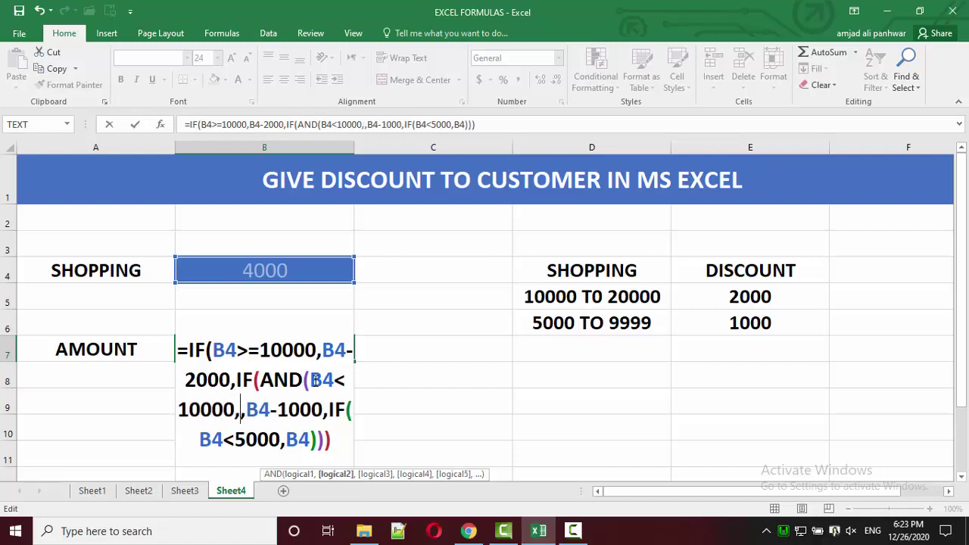
Add B4>=5000 as the second AND test, close it, and commit the formula
left_click(325, 271)
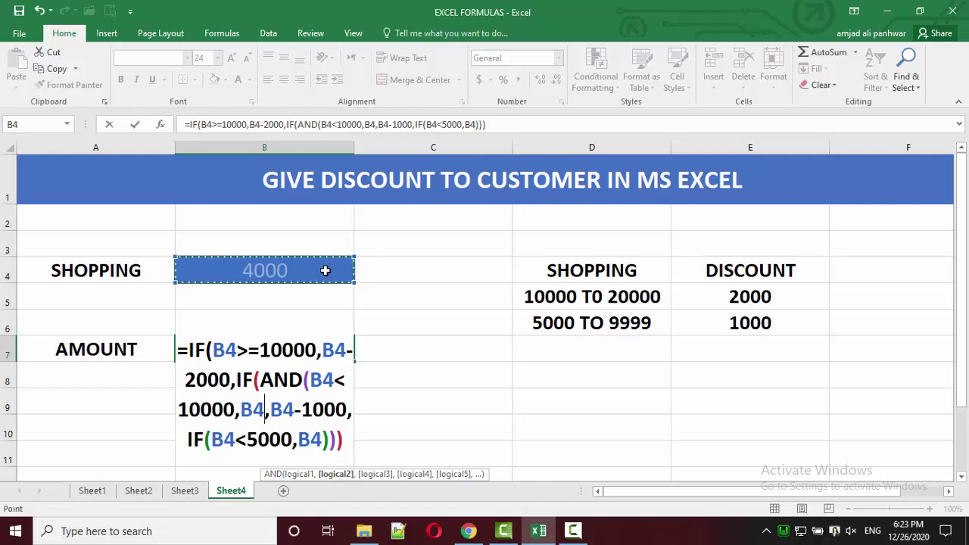
type(">")
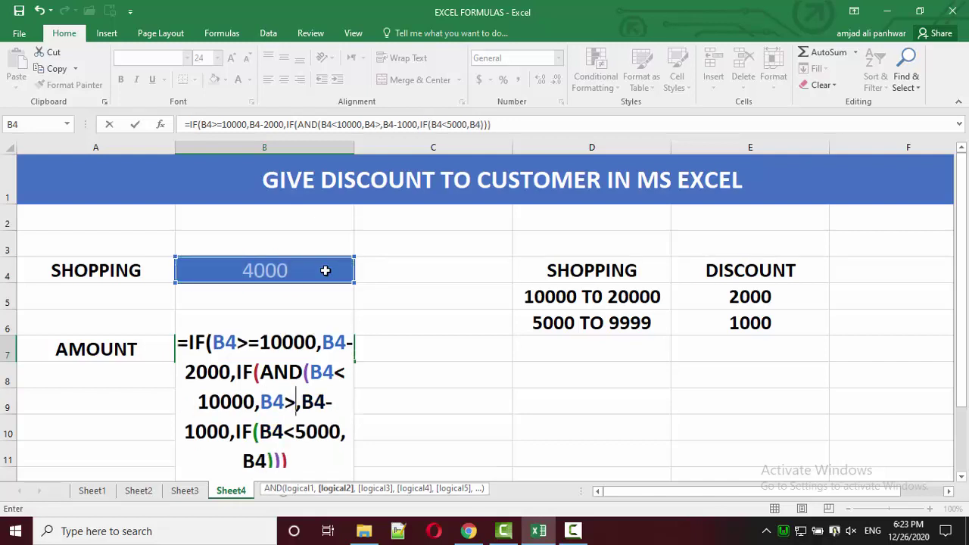
type("=")
type("50")
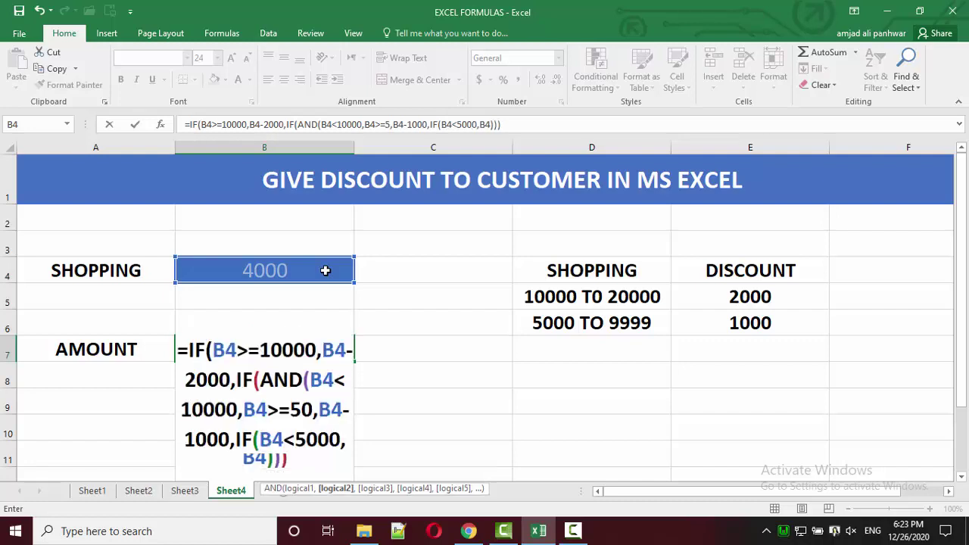
type("00")
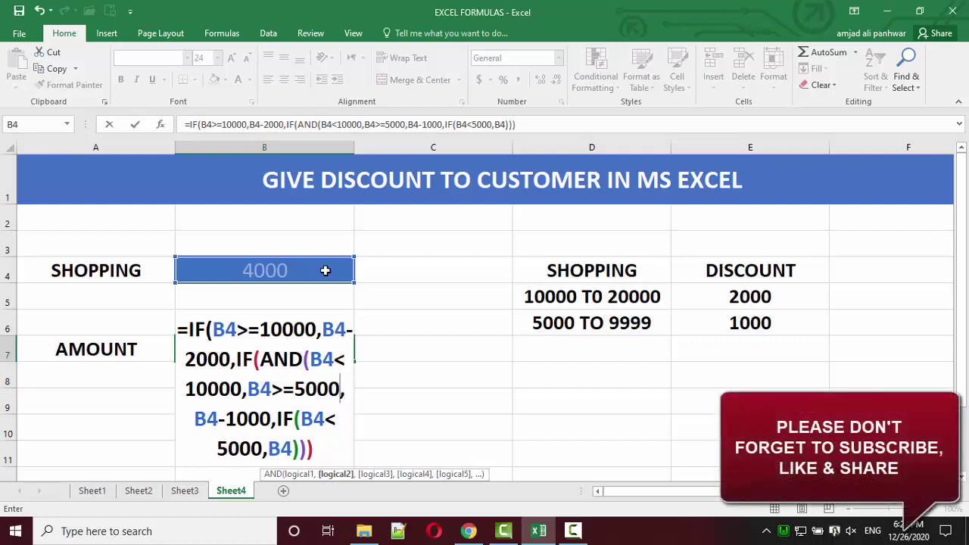
key("Left")
type(")")
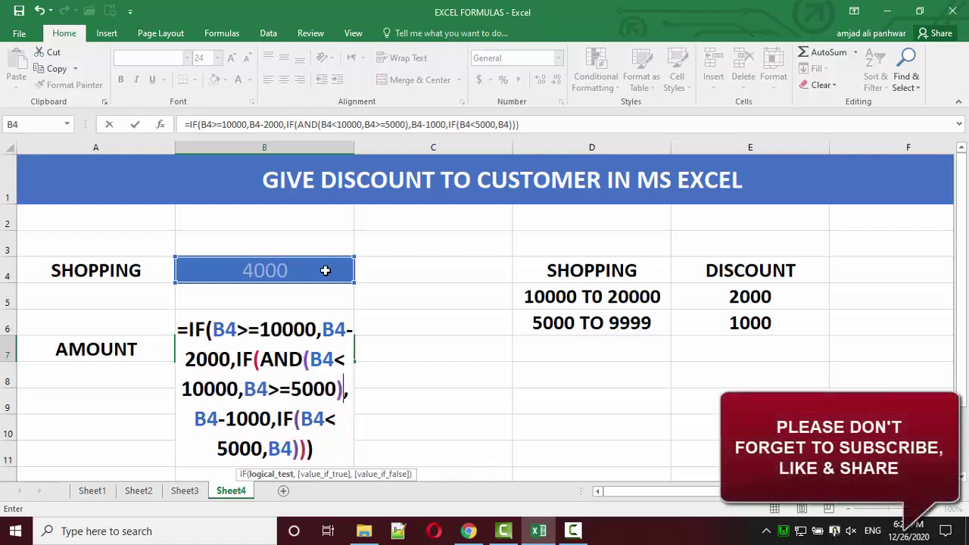
key("Tab")
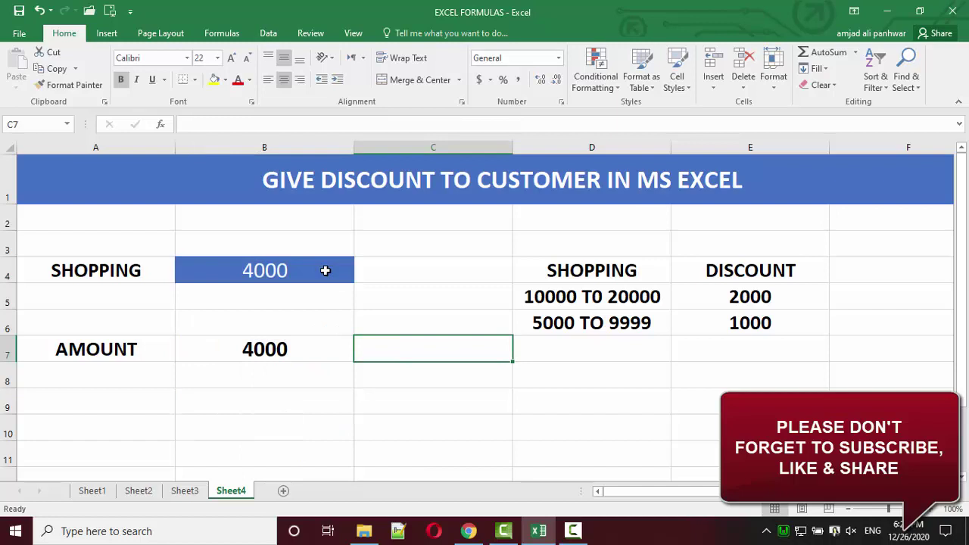
key("Left")
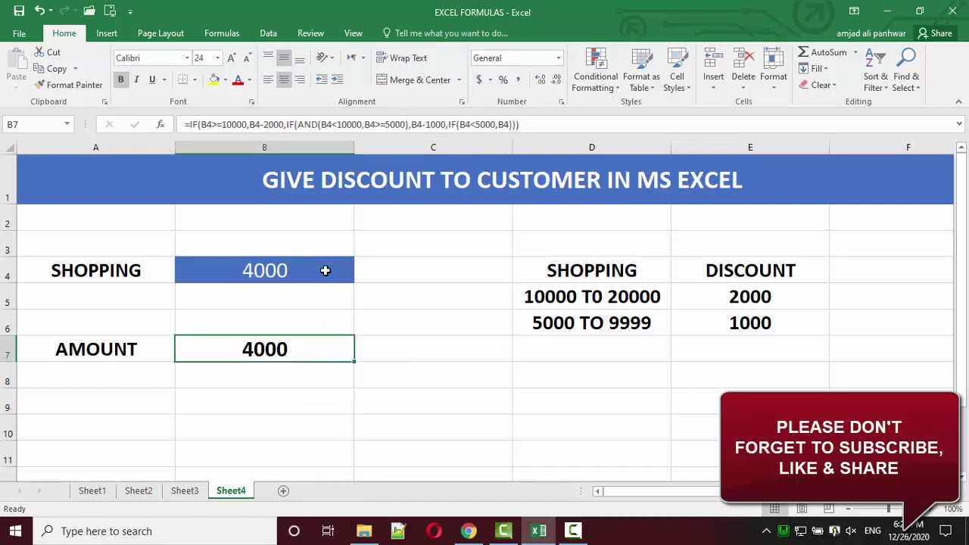
Change Shopping in B4 to 5000, then to 1000, so Amount shows 1000
key("Up")
key("Up")
key("Up")
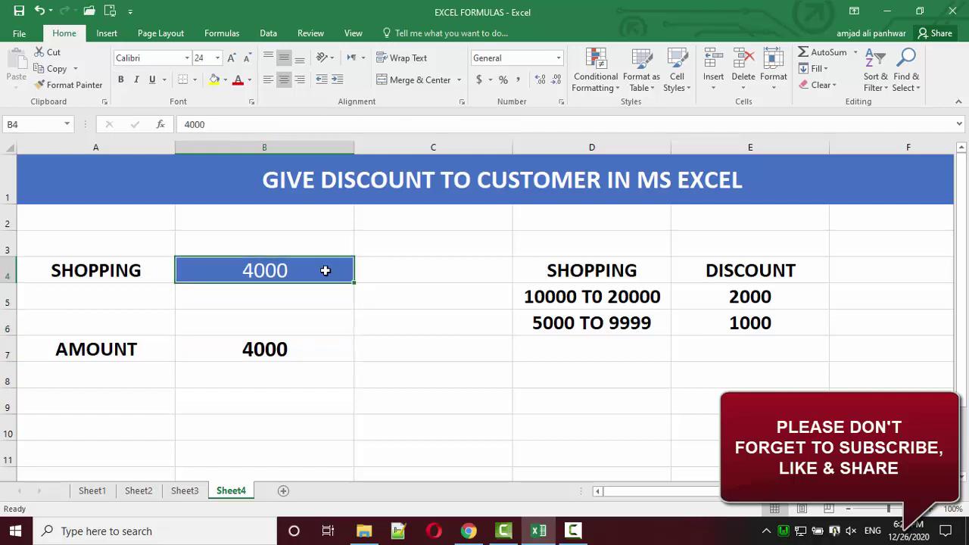
type("45")
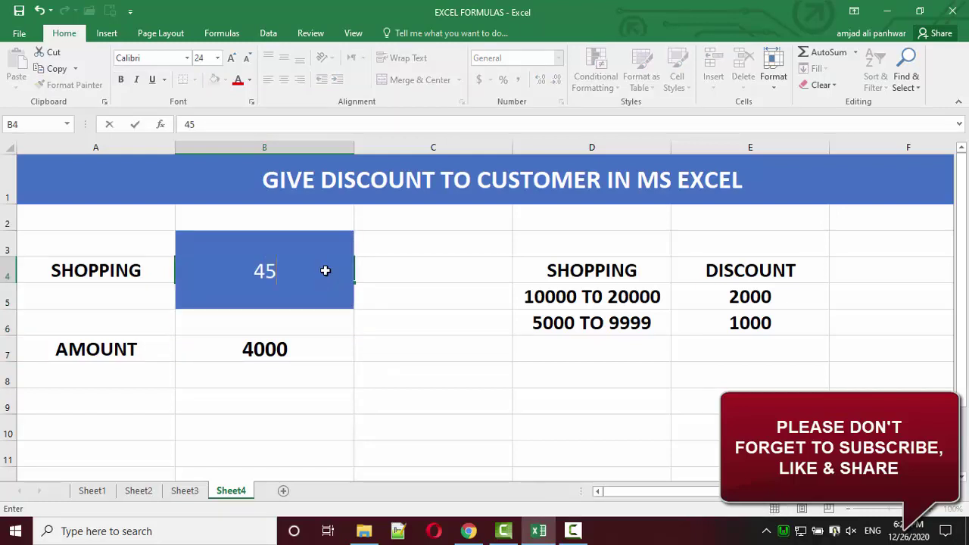
key("BackSpace")
key("BackSpace")
type("5000")
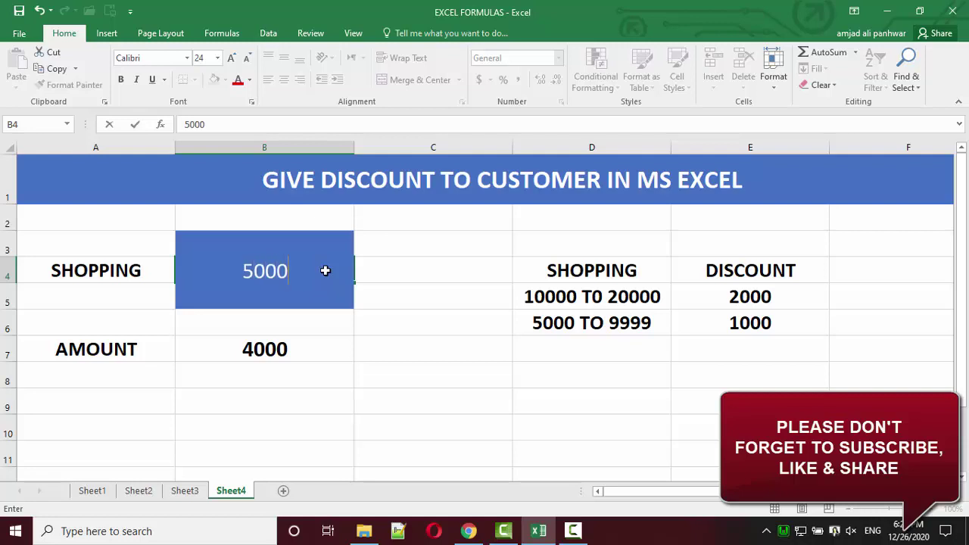
key("Tab")
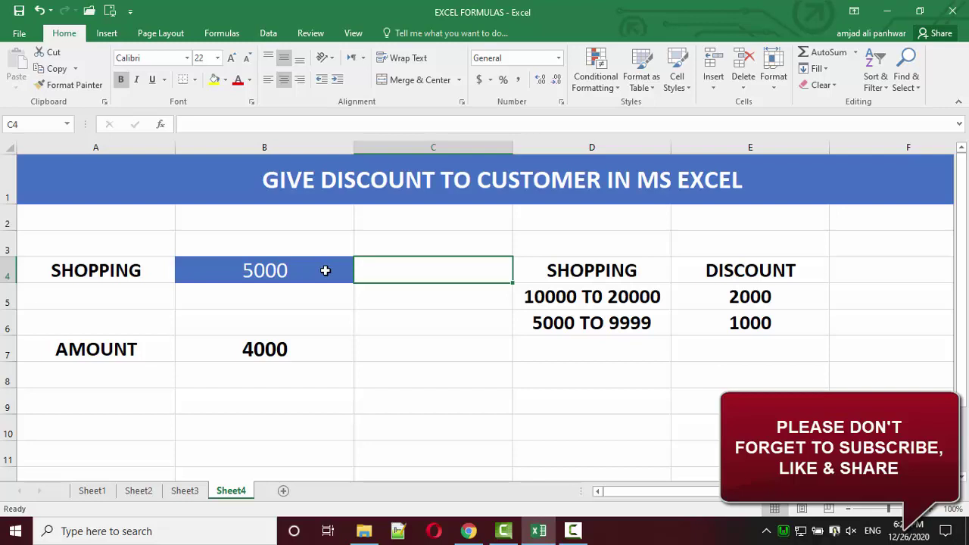
left_click(325, 270)
type("1000")
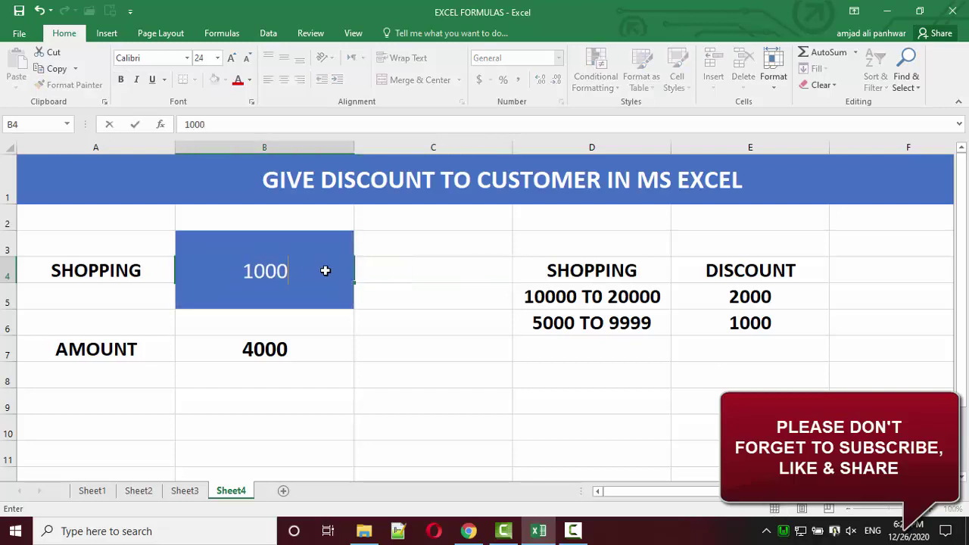
key("Tab")
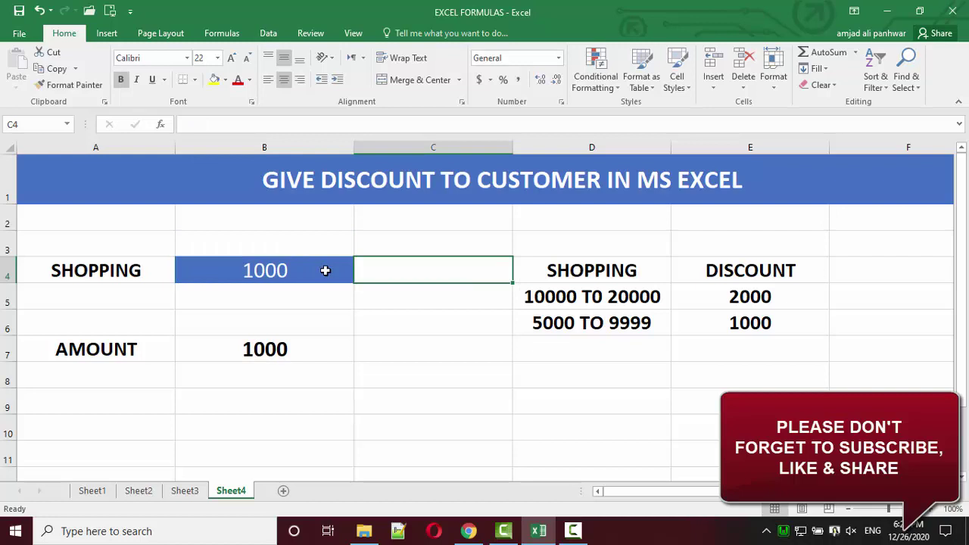
Edit B7 in-cell and highlight the AND part, the IF(B4<5000,B4) branch and B4>=10000,B4-2000
left_click(242, 345)
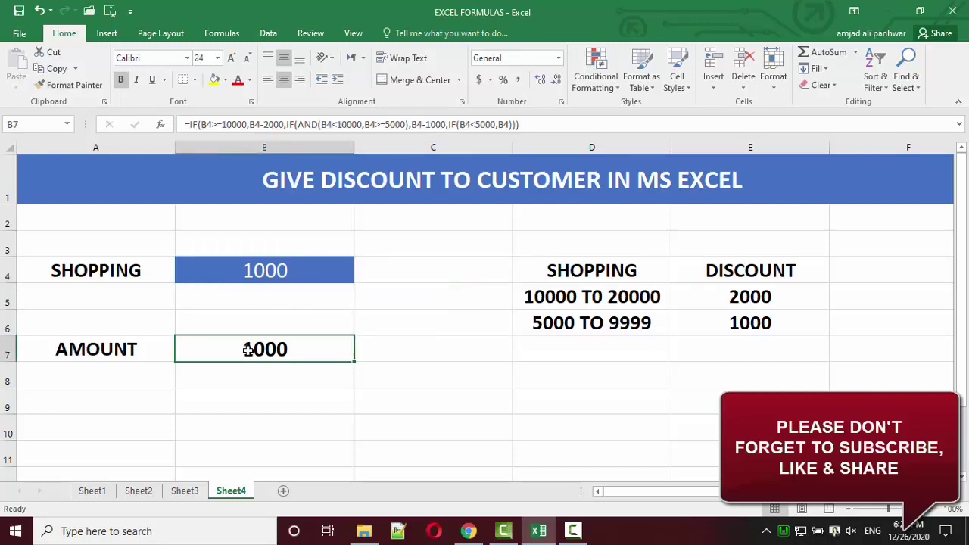
double_click(242, 344)
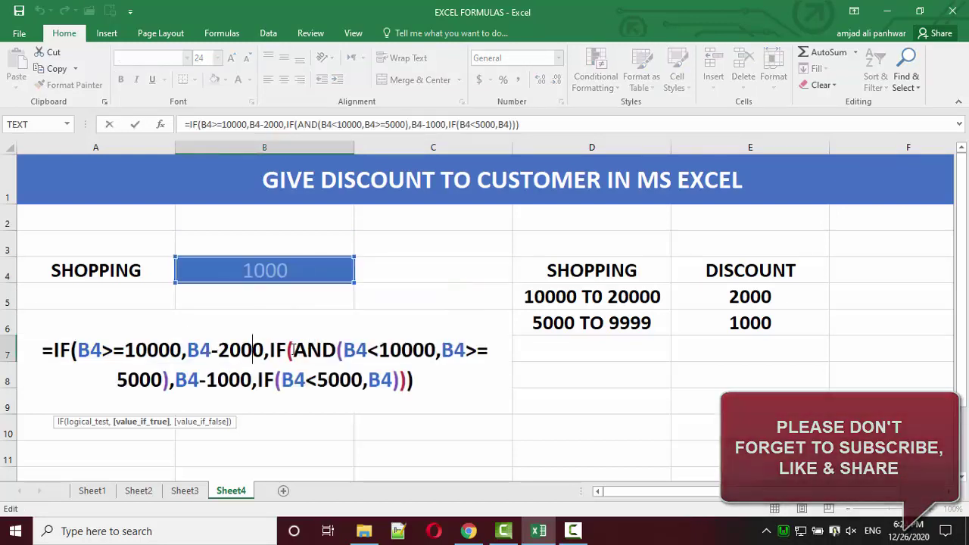
left_click_drag(294, 349, 380, 349)
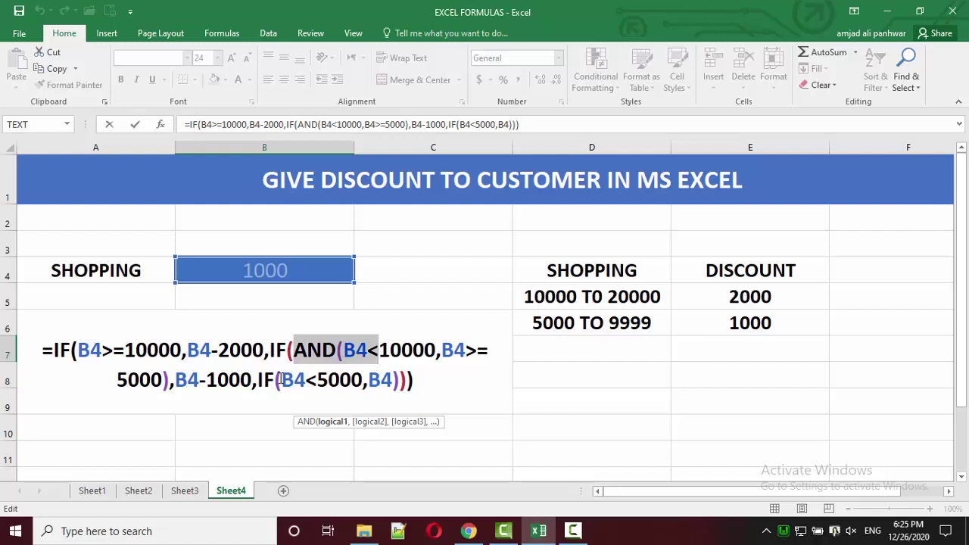
left_click_drag(257, 379, 403, 377)
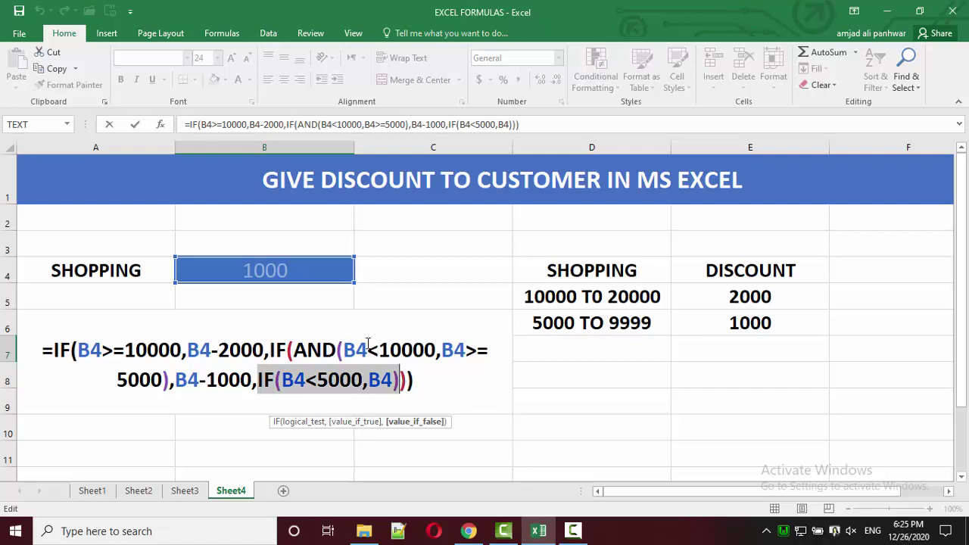
left_click_drag(343, 340, 437, 350)
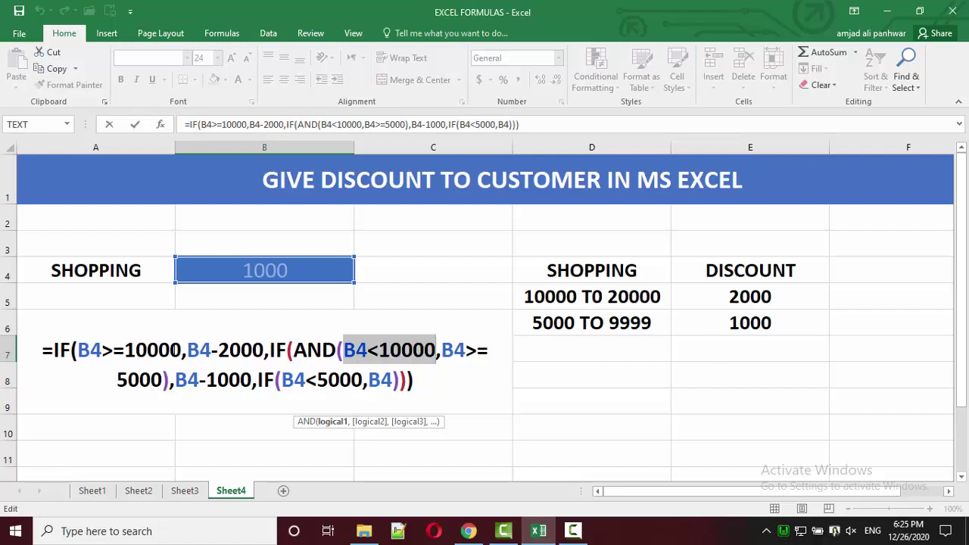
left_click_drag(78, 349, 182, 350)
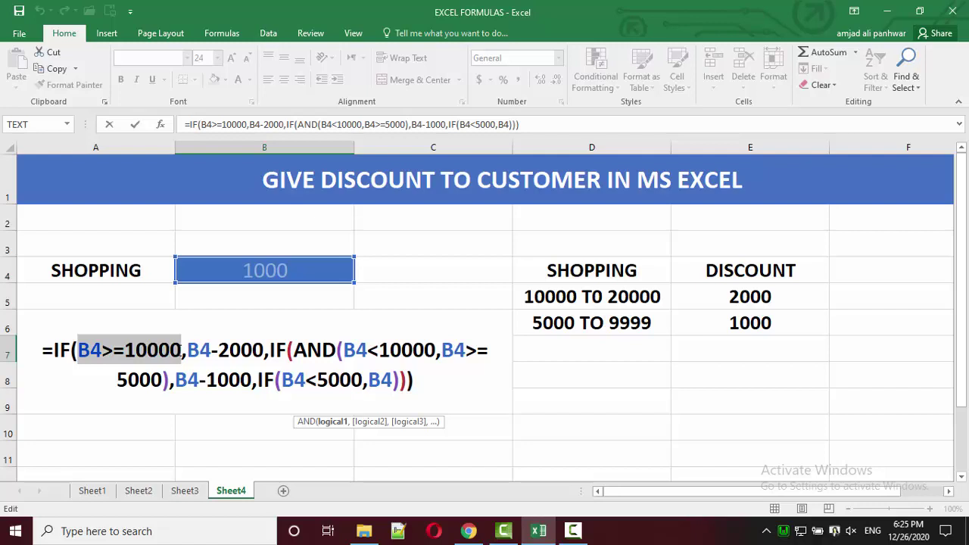
left_click_drag(182, 349, 265, 350)
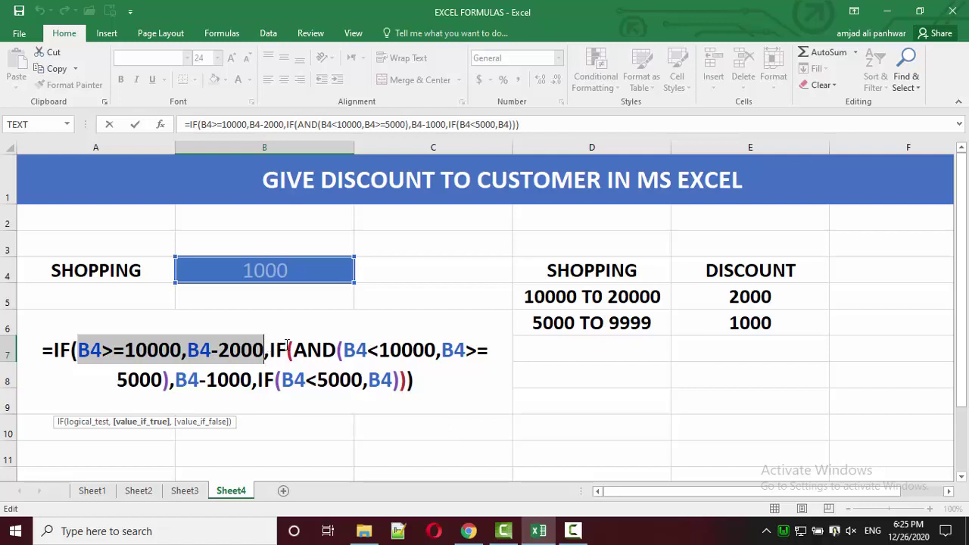
Highlight the B4<10000, B4>=5000 and B4>=10000,B4-2000 conditions in turn
left_click(320, 348)
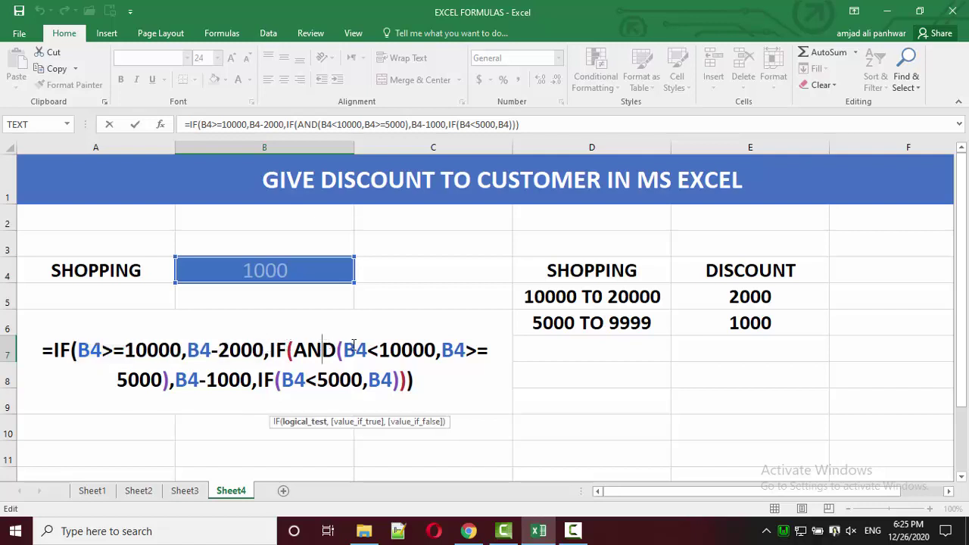
left_click_drag(343, 350, 438, 350)
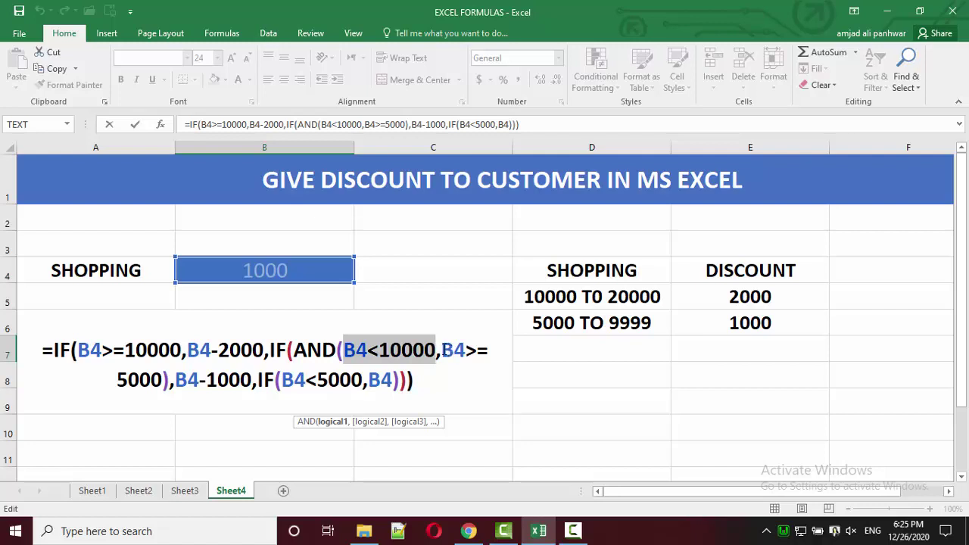
left_click(448, 350)
left_click_drag(442, 350, 171, 383)
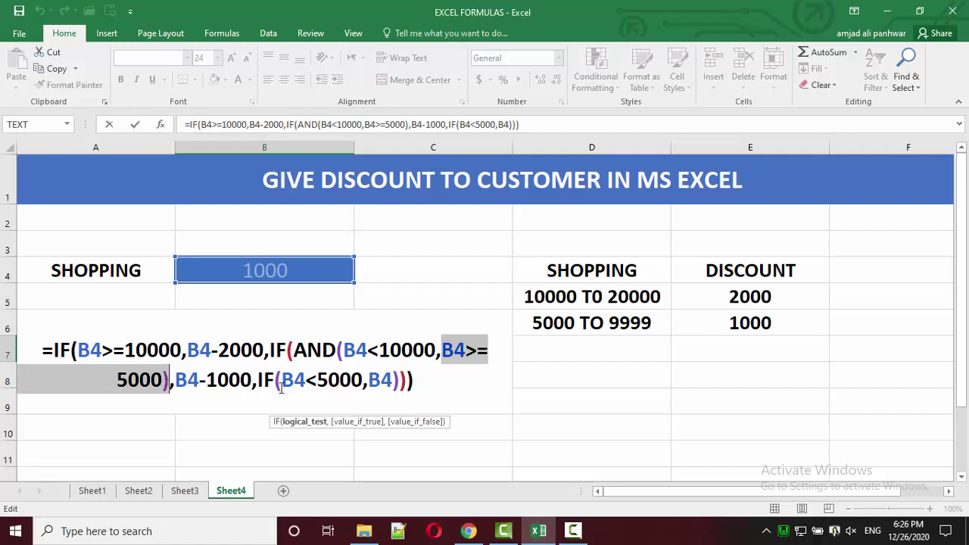
left_click(369, 380)
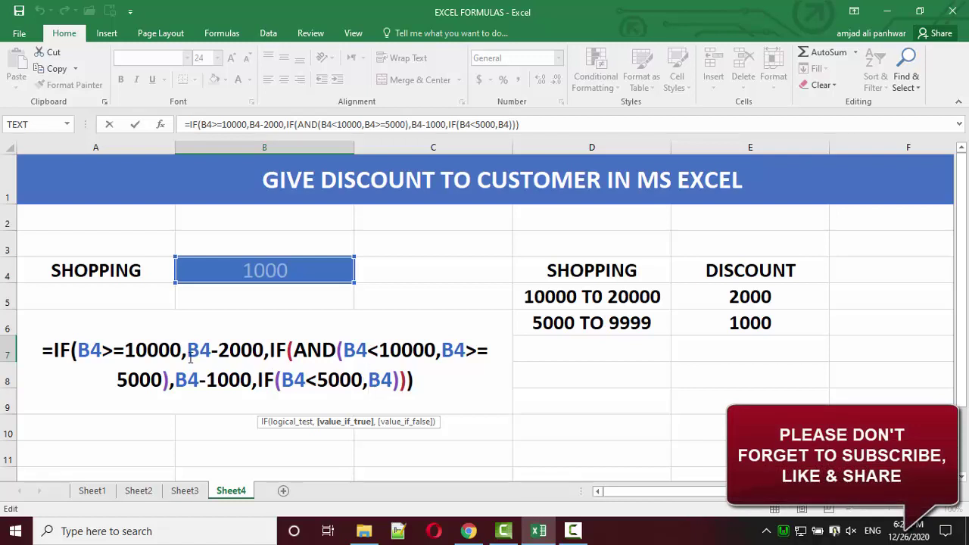
left_click_drag(78, 350, 264, 350)
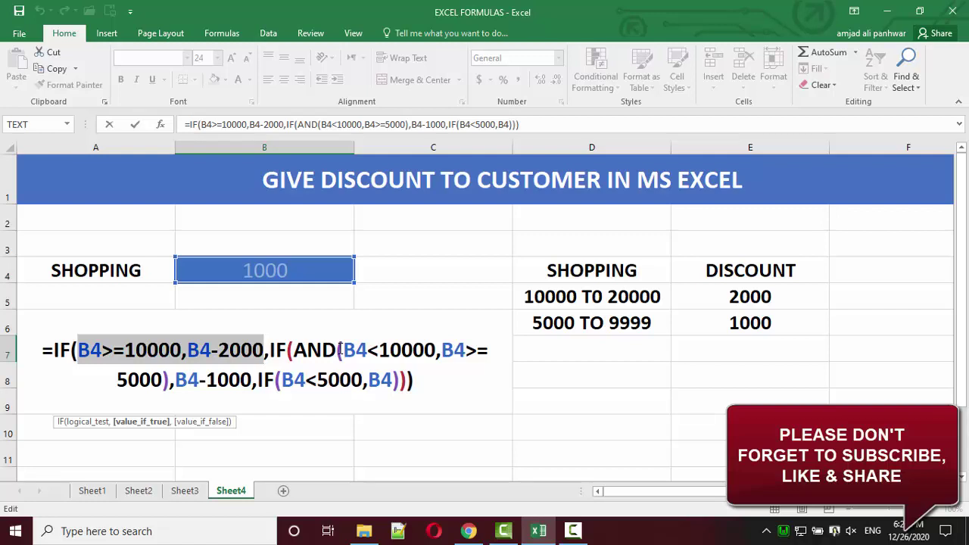
left_click(431, 382)
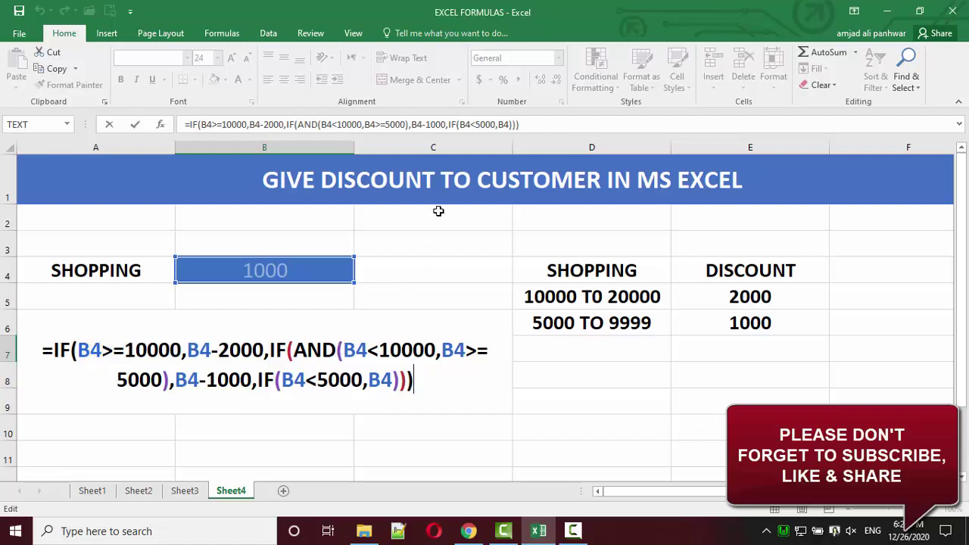